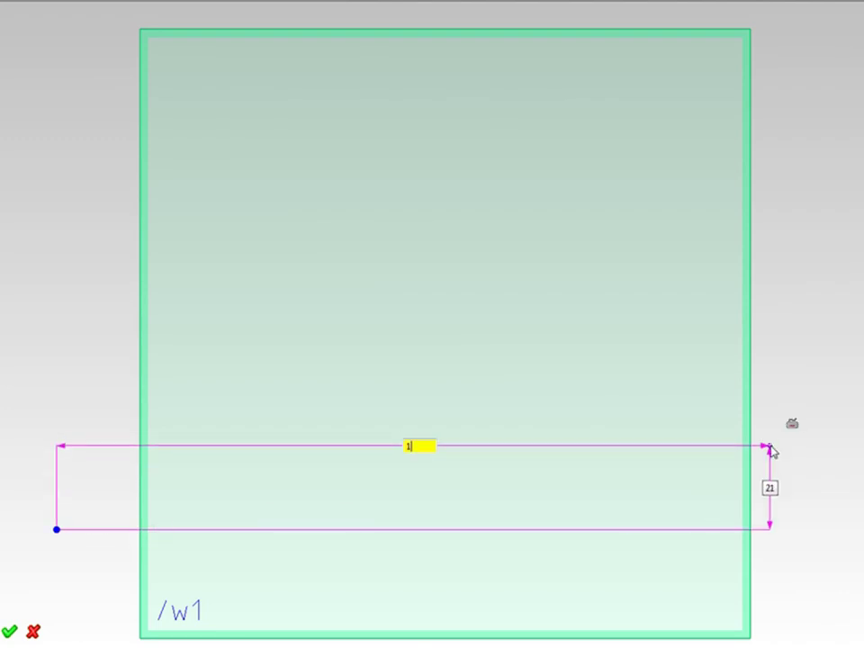
Draw a rectangle 160 long and 16 high on the workplane as the base profile.
{"action": "key", "text": "Tab"}
{"action": "type", "text": "16"}
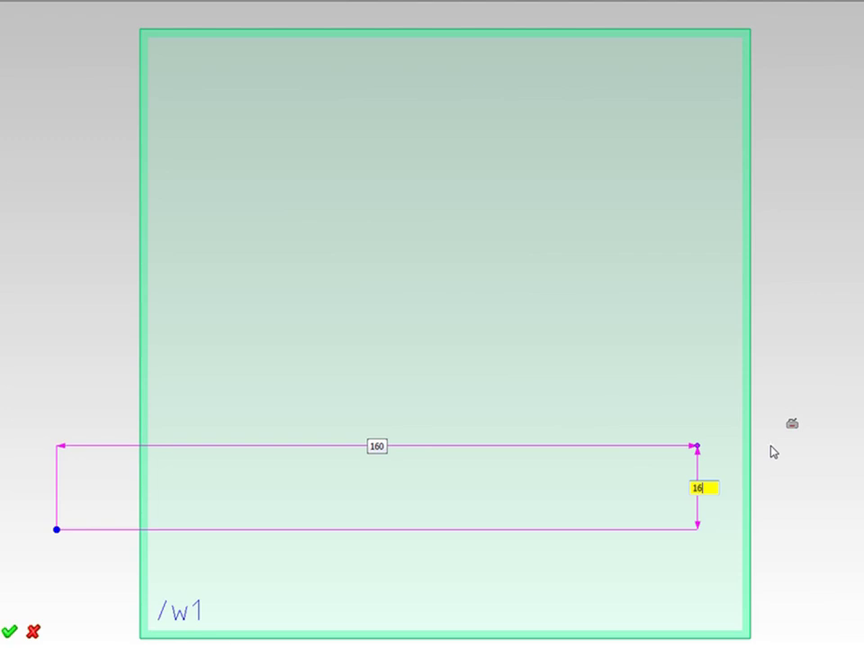
{"action": "key", "text": "Return"}
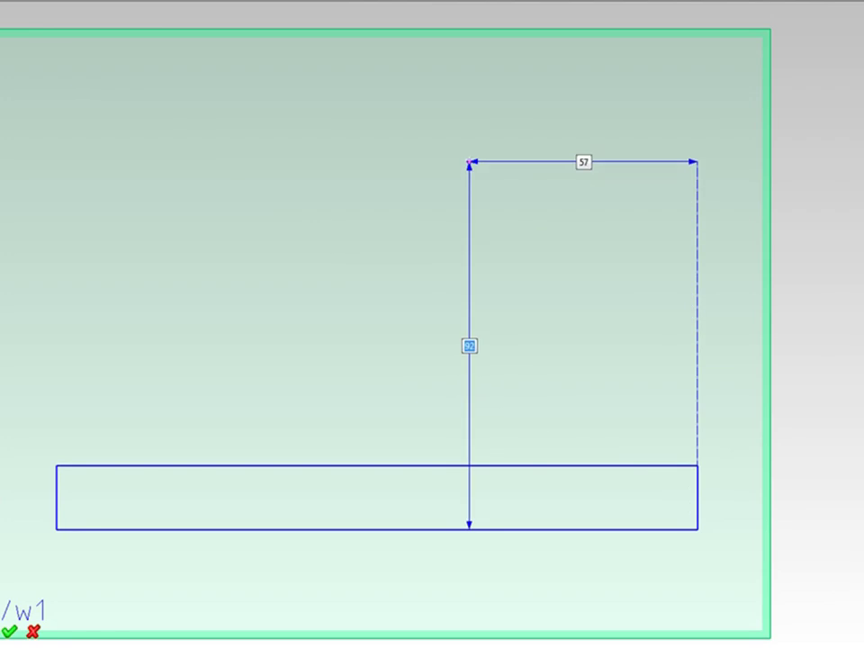
Draw two concentric circles centred 100 above the rectangle's bottom edge and 50 in from its right edge.
{"action": "type", "text": "100"}
{"action": "key", "text": "Tab"}
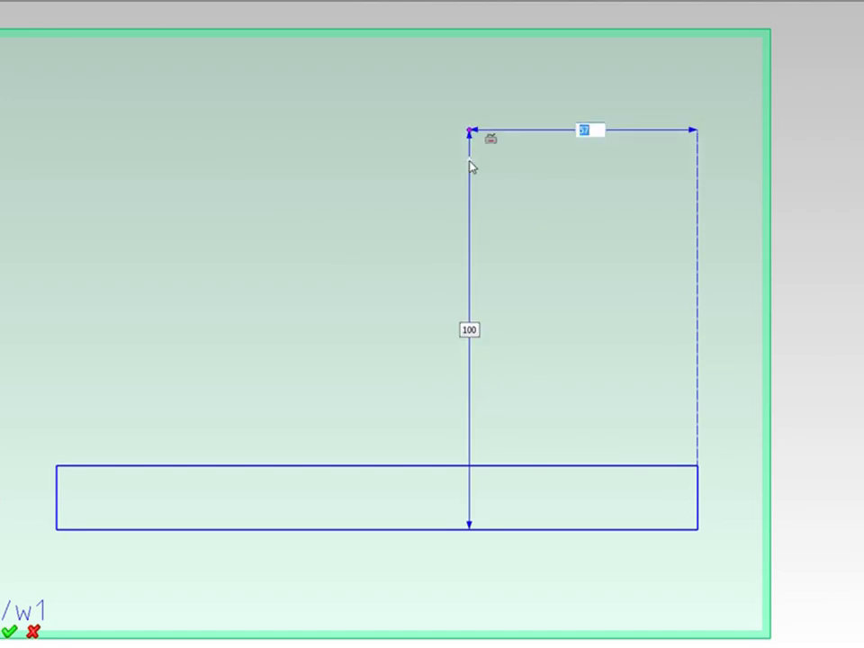
{"action": "type", "text": "50"}
{"action": "key", "text": "Return"}
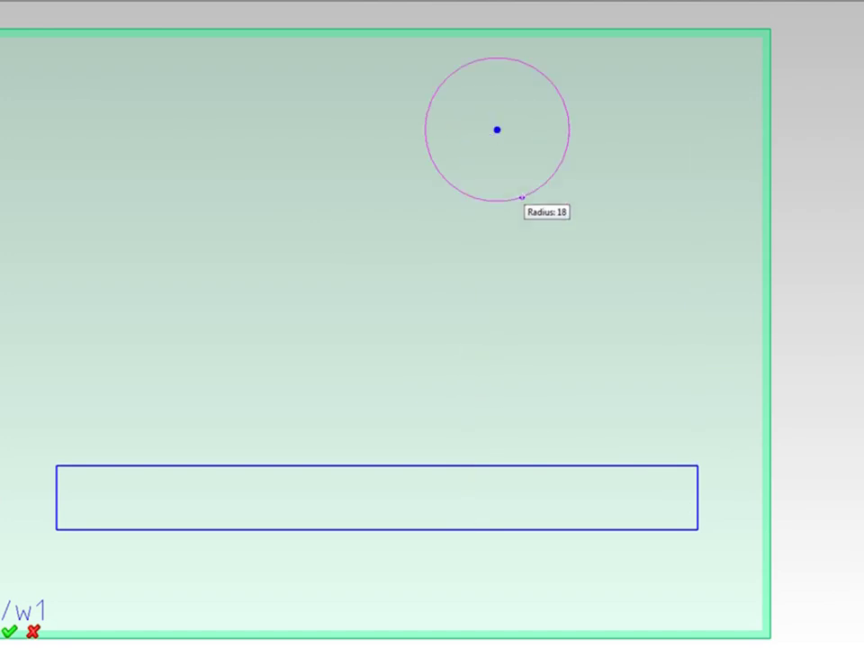
{"action": "left_click", "coordinate": [545, 216]}
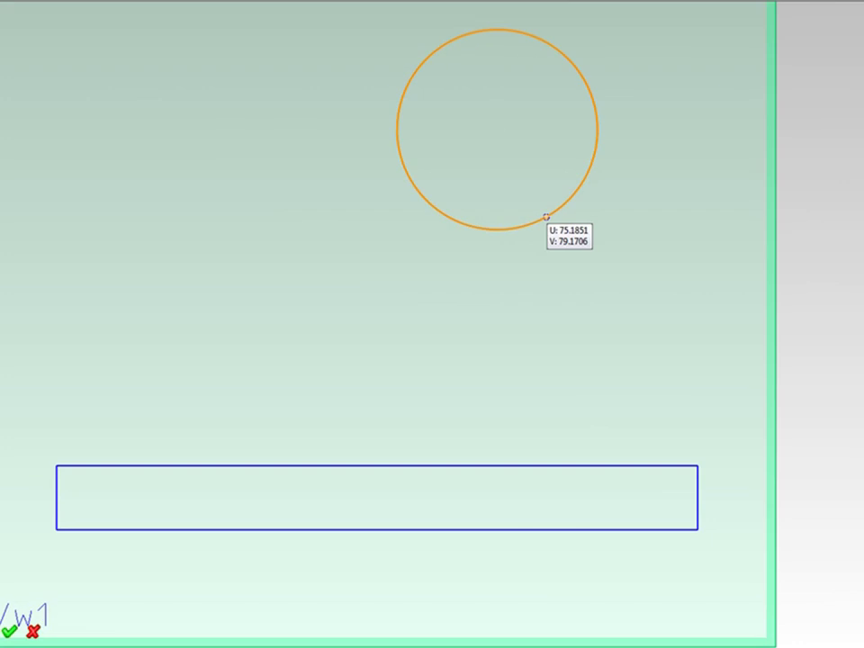
{"action": "left_click", "coordinate": [496, 130]}
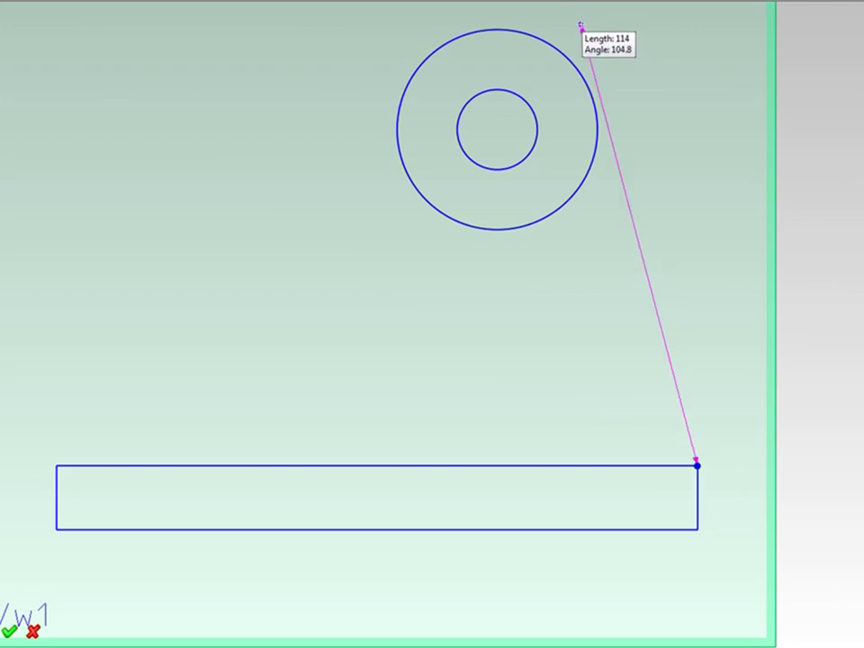
Draw a line from the rectangle's upper right corner tangent to the outer circle and copy it parallel to the circle's opposite side.
{"action": "left_click", "coordinate": [574, 28]}
{"action": "key", "text": "Escape"}
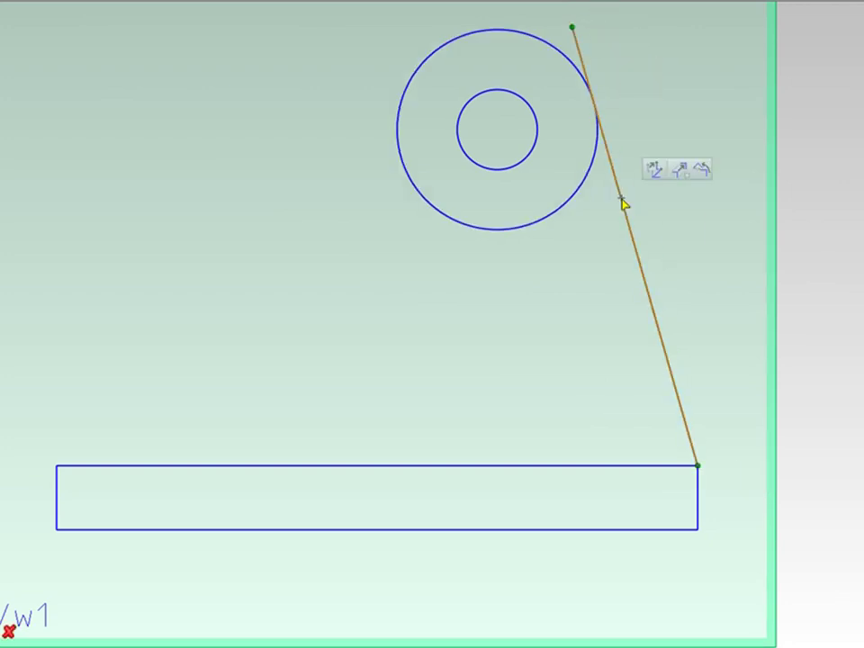
{"action": "left_click", "coordinate": [621, 198]}
{"action": "left_click", "coordinate": [621, 198]}
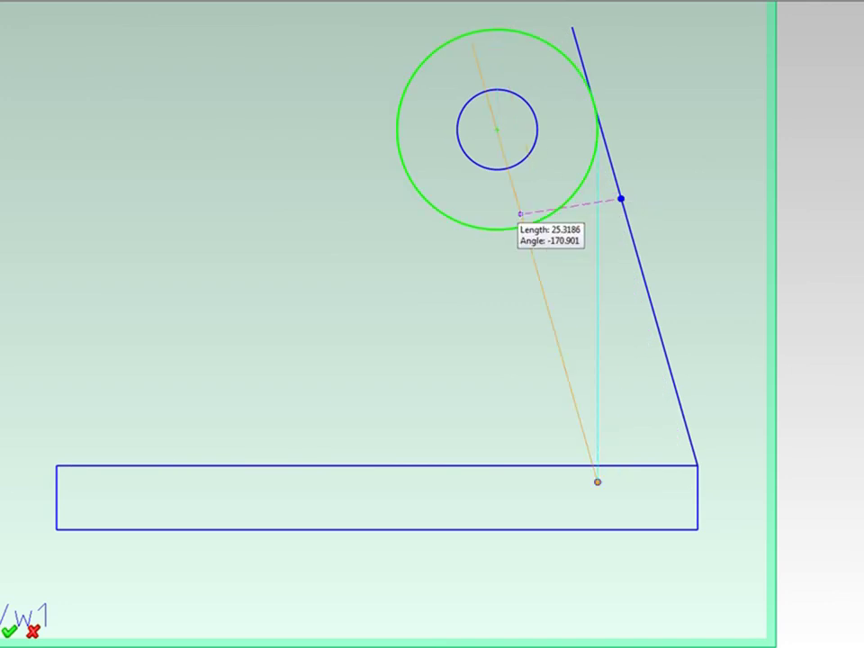
{"action": "left_click_drag", "start_coordinate": [399, 249], "coordinate": [440, 257]}
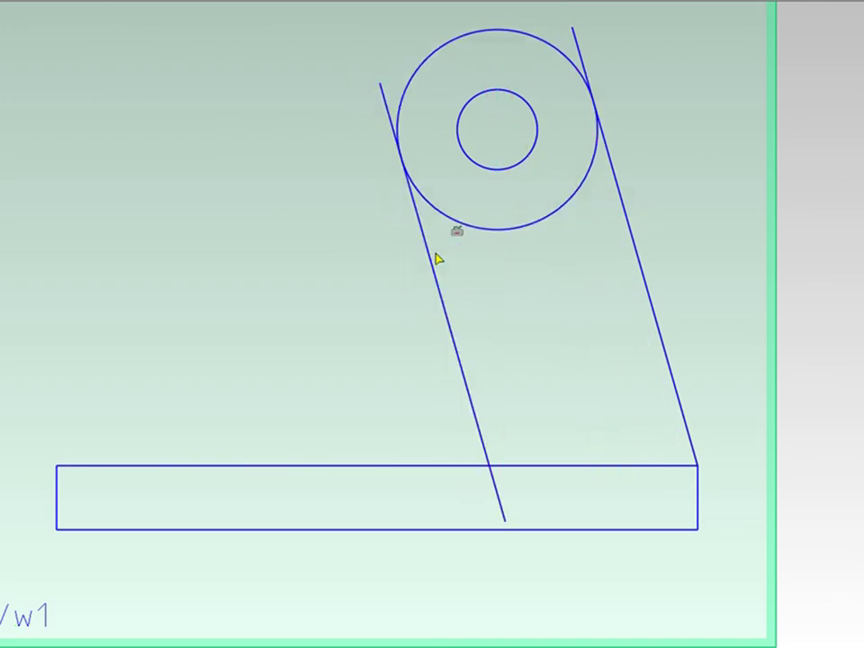
Copy the outer circle to sit tangent to the second slanted line and the rectangle's top edge.
{"action": "left_click", "coordinate": [520, 304]}
{"action": "left_click", "coordinate": [535, 227]}
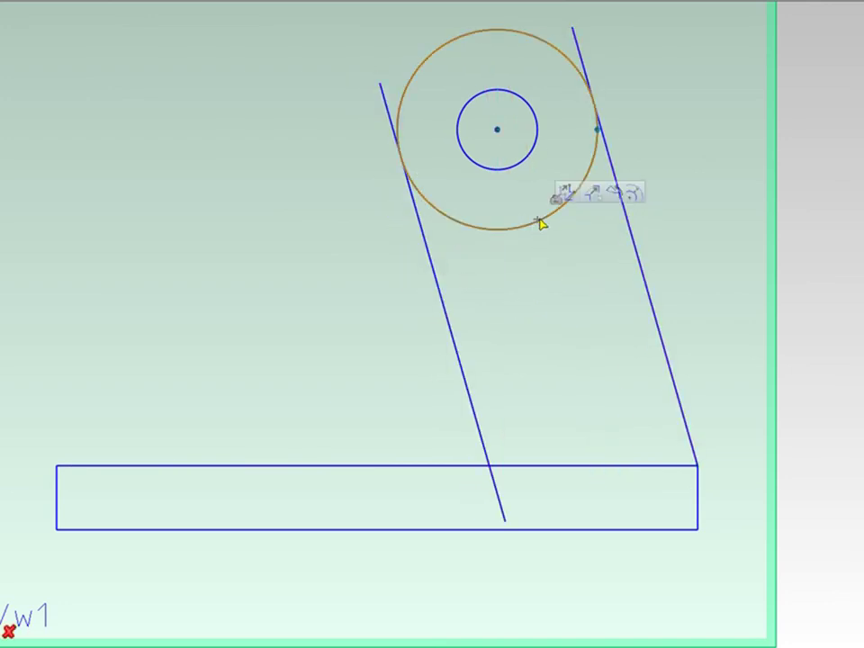
{"action": "left_click", "coordinate": [560, 53]}
{"action": "left_click_drag", "start_coordinate": [560, 53], "coordinate": [418, 299]}
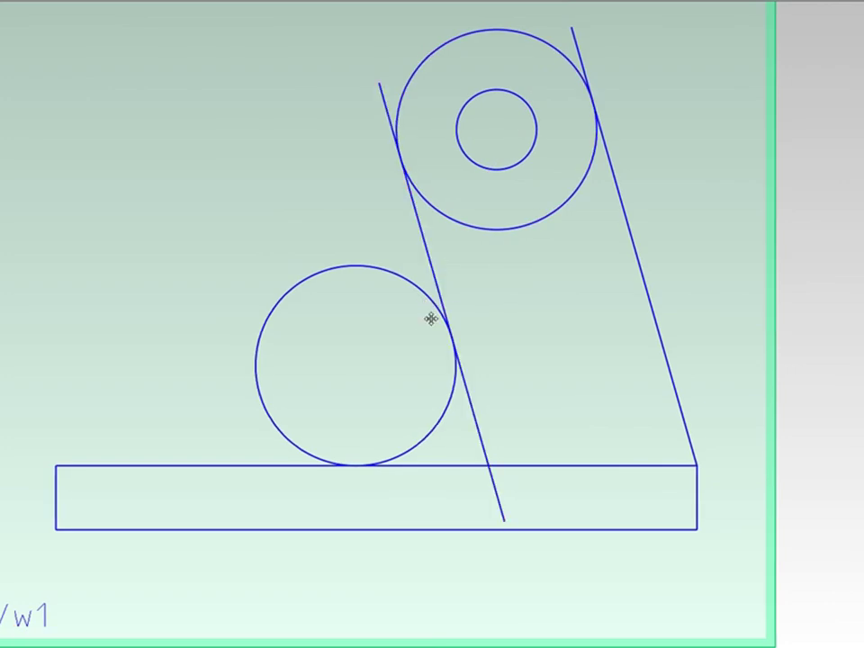
Pull only the rectangular base profile 80 backwards into a solid plate.
{"action": "middle_click_drag", "start_coordinate": [413, 324], "coordinate": [334, 363]}
{"action": "left_click", "coordinate": [687, 420]}
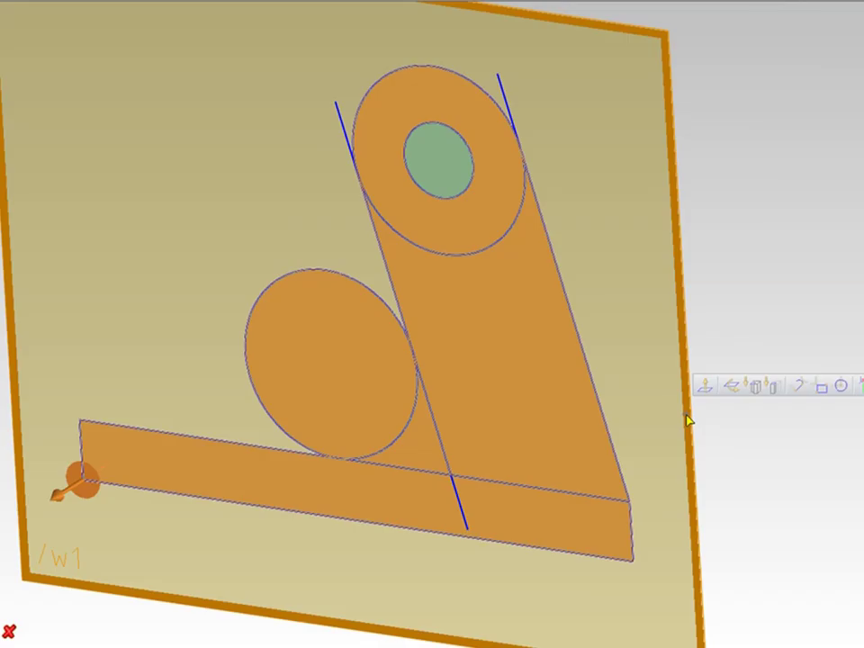
{"action": "left_click", "coordinate": [364, 461]}
{"action": "left_click", "coordinate": [343, 486]}
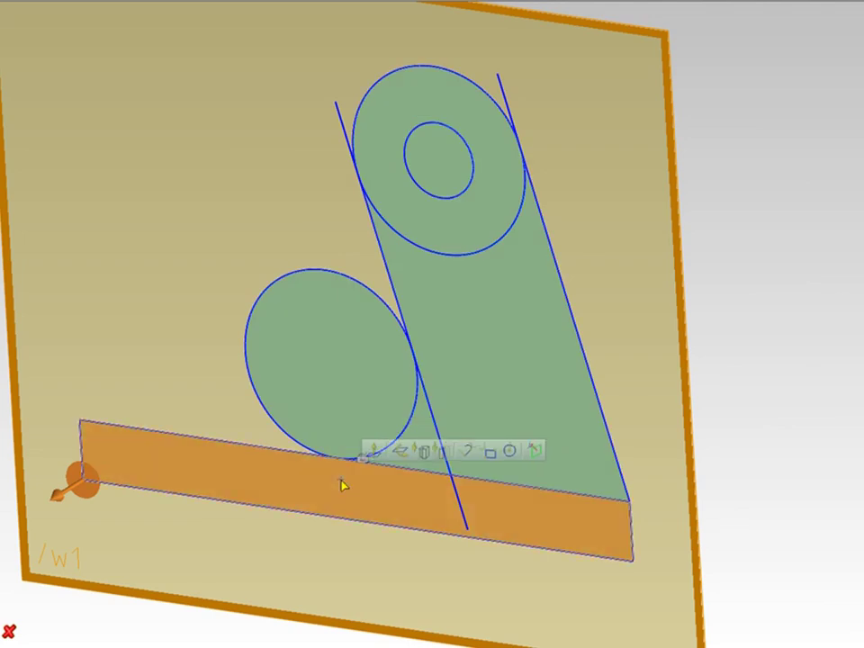
{"action": "left_click_drag", "start_coordinate": [67, 490], "coordinate": [387, 394]}
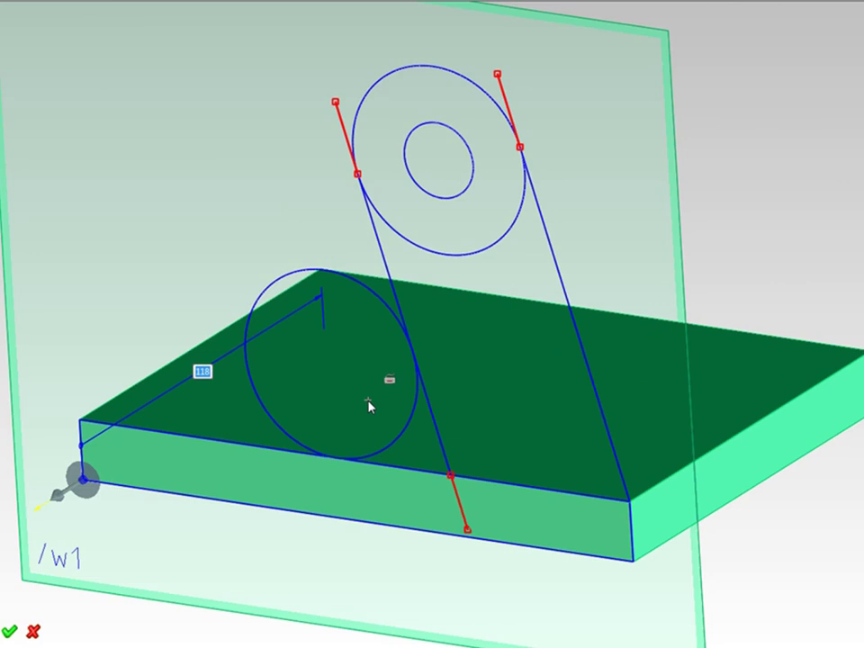
{"action": "type", "text": "80"}
{"action": "key", "text": "Return"}
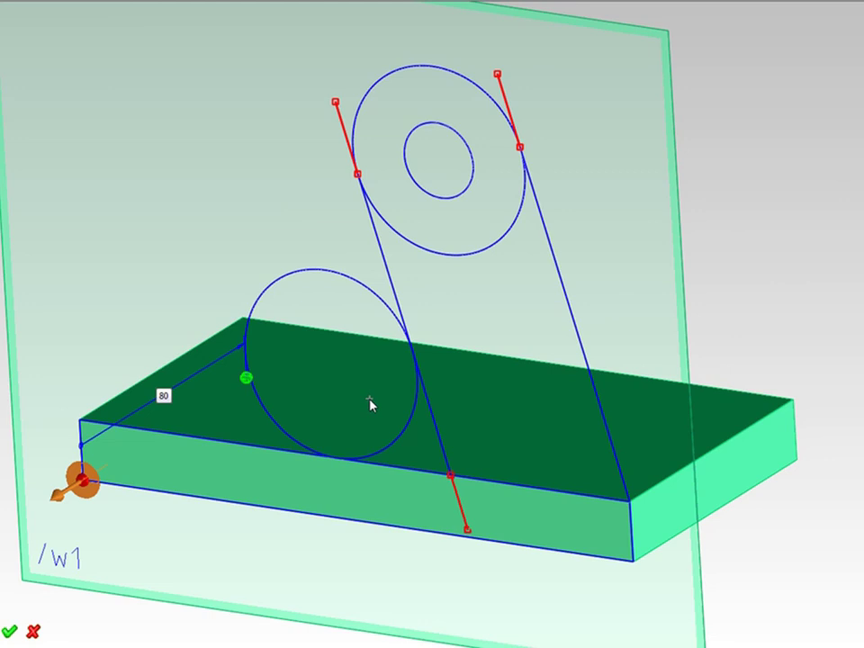
{"action": "middle_click", "coordinate": [370, 401]}
Pull the lug profile with its hole and curved foot backwards into a thin upright on the plate's front edge.
{"action": "left_click", "coordinate": [167, 600]}
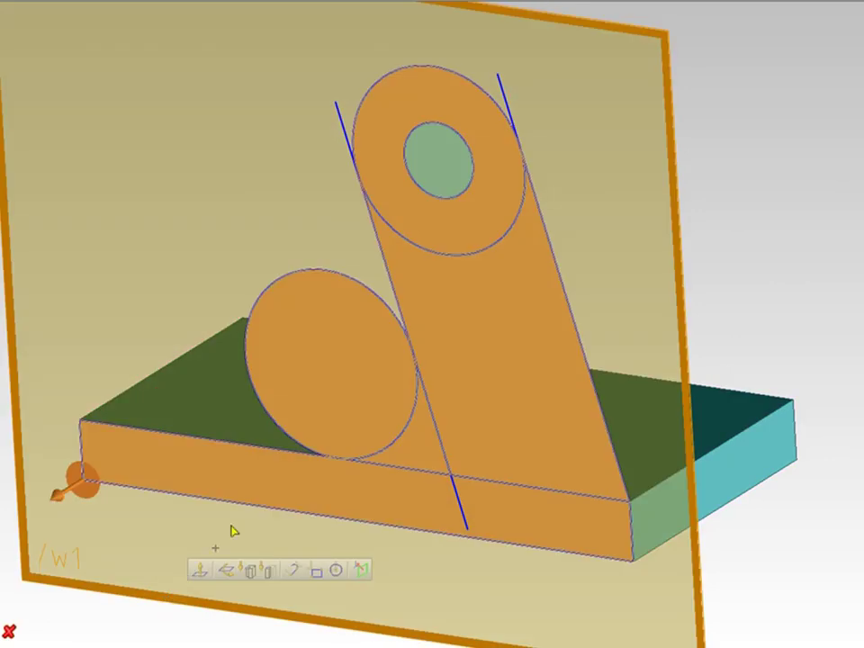
{"action": "left_click", "coordinate": [337, 410]}
{"action": "left_click", "coordinate": [57, 494]}
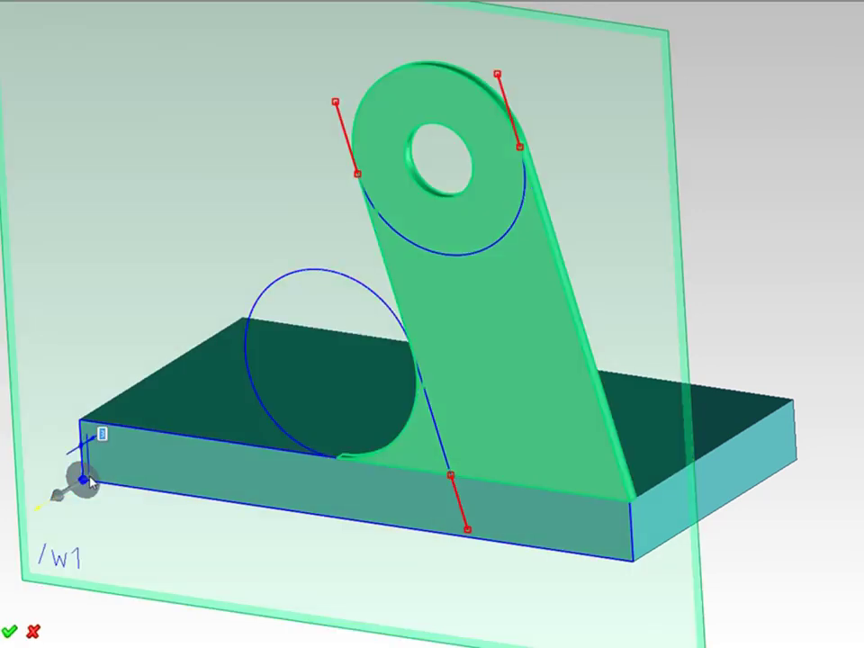
{"action": "key", "text": "Return"}
{"action": "middle_click", "coordinate": [91, 482]}
Move the workplane with its profile 80 back to the plate's opposite long face.
{"action": "left_click", "coordinate": [72, 583]}
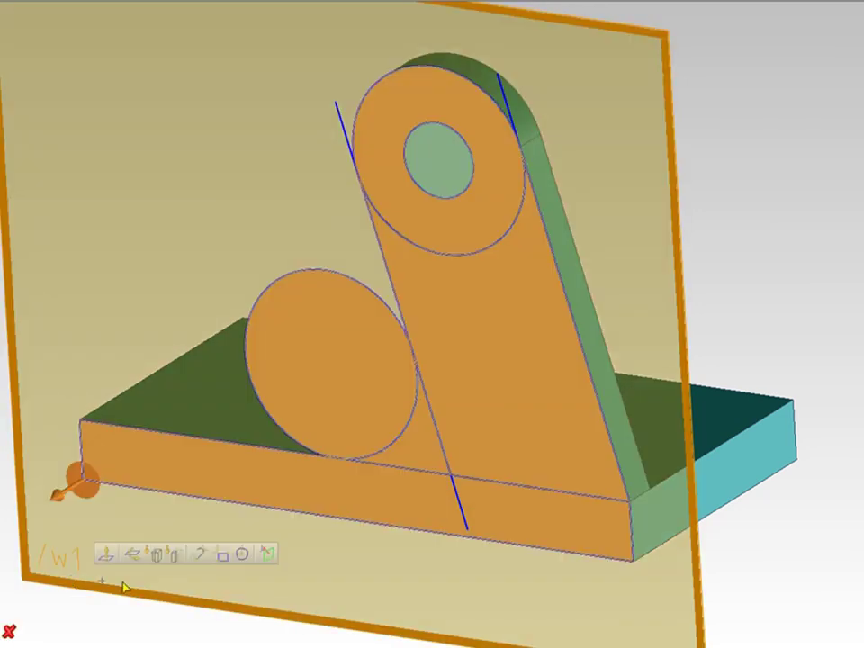
{"action": "left_click", "coordinate": [270, 554]}
{"action": "left_click", "coordinate": [222, 523]}
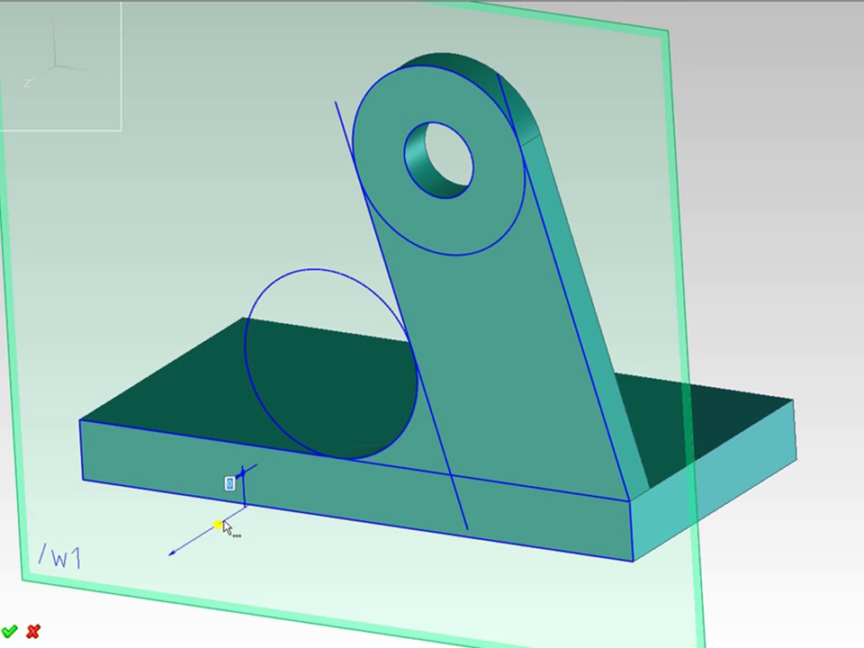
{"action": "left_click", "coordinate": [241, 513]}
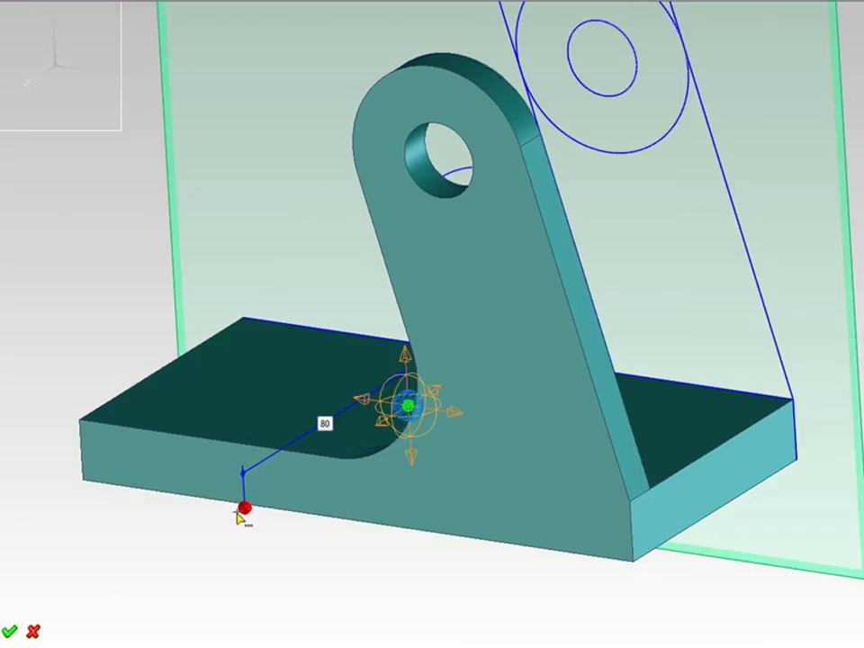
Move the lower circle clear of the profile and rotate the adjacent slanted line to vertical about the concentric circles' centre.
{"action": "key", "text": "ctrl+h"}
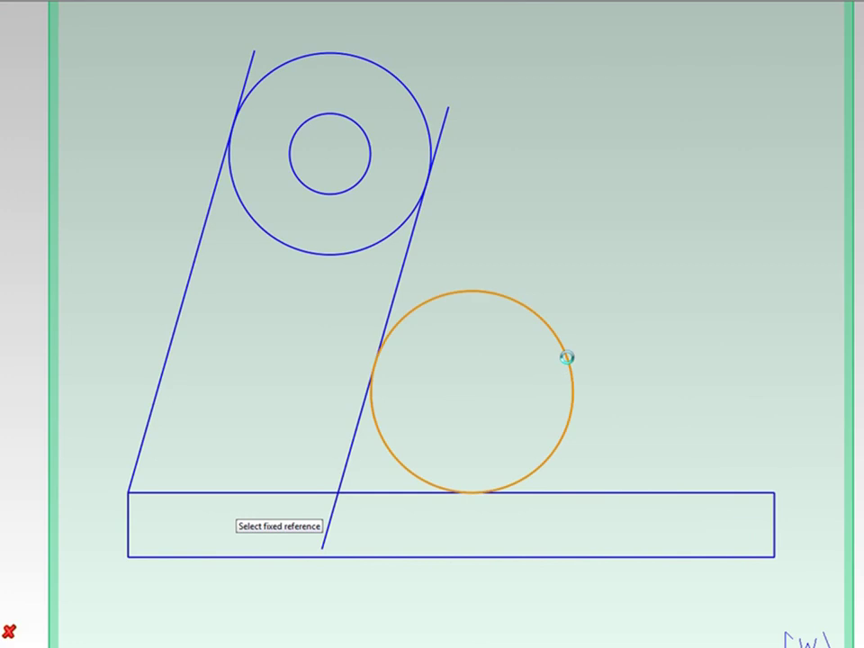
{"action": "left_click_drag", "start_coordinate": [641, 306], "coordinate": [801, 53]}
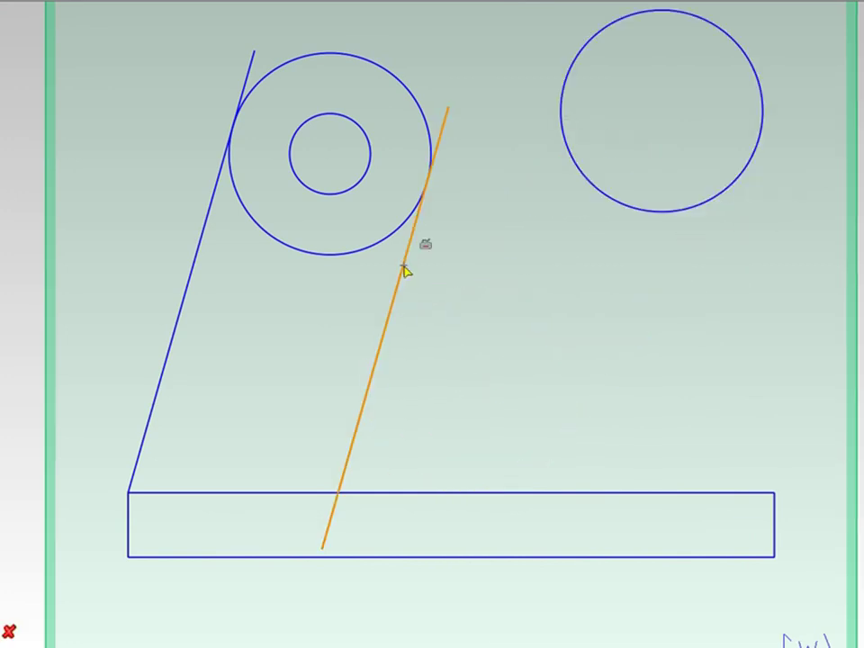
{"action": "left_click", "coordinate": [403, 270]}
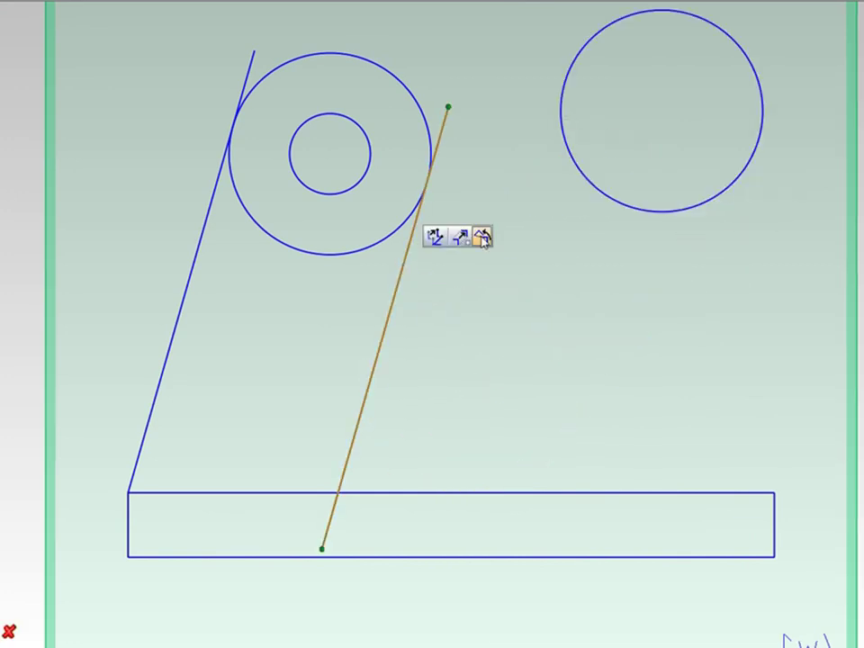
{"action": "key", "text": "ctrl+c"}
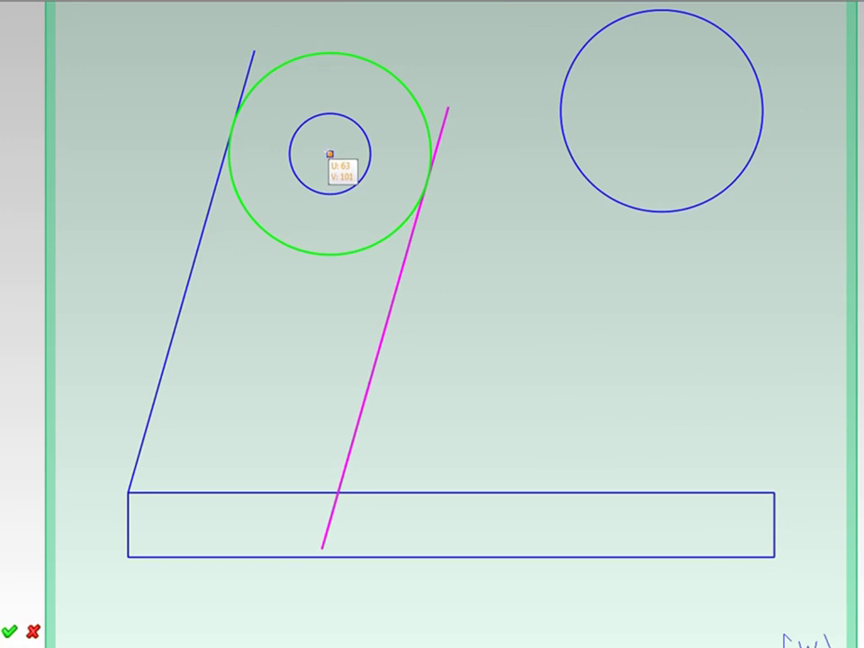
{"action": "left_click", "coordinate": [329, 154]}
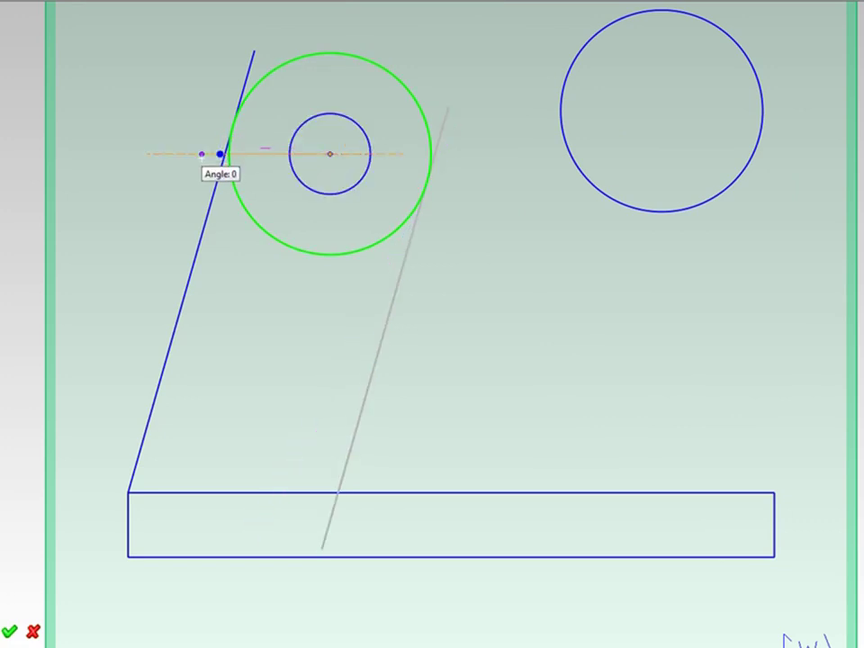
{"action": "left_click", "coordinate": [195, 190]}
{"action": "middle_click", "coordinate": [187, 188]}
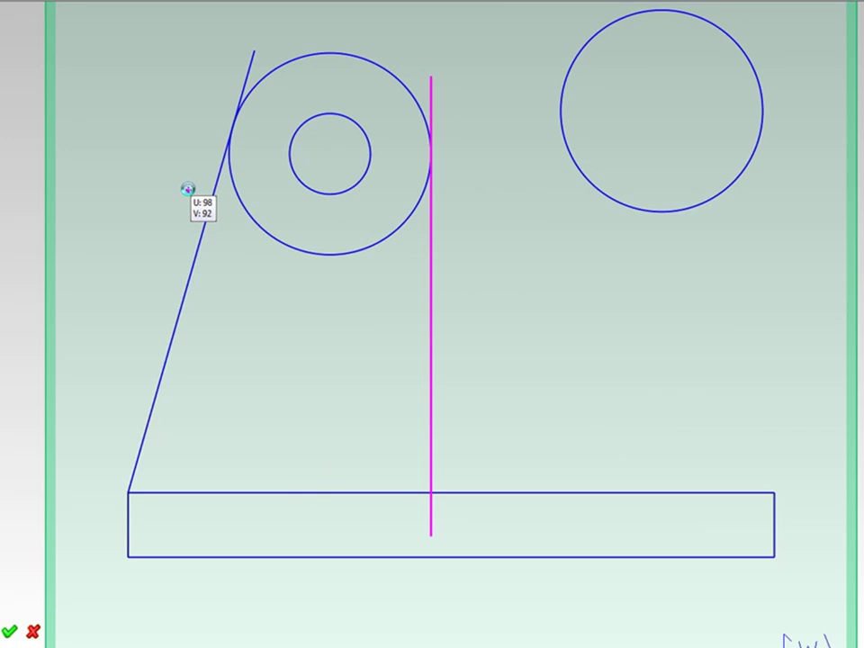
Shrink the detached circle and place it tangent to the vertical line and the rectangle's top edge.
{"action": "left_click", "coordinate": [761, 89]}
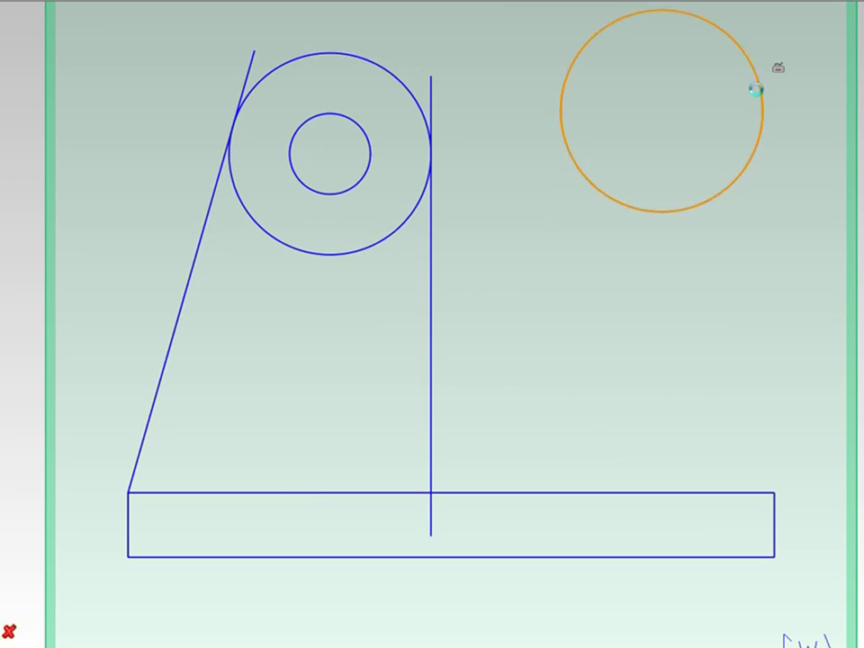
{"action": "left_click_drag", "start_coordinate": [560, 110], "coordinate": [604, 117]}
{"action": "left_click", "coordinate": [663, 112]}
{"action": "left_click_drag", "start_coordinate": [664, 114], "coordinate": [487, 436]}
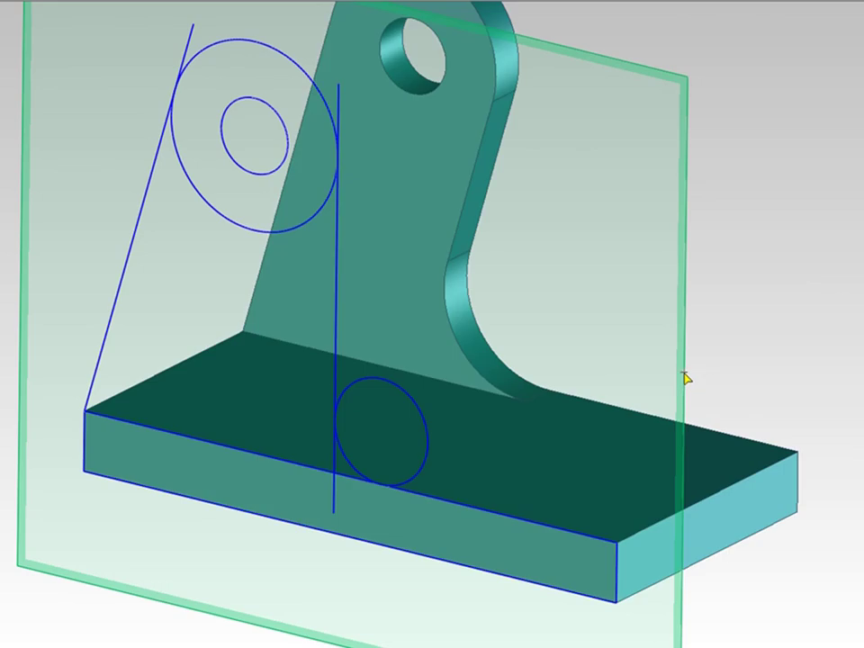
Pull the modified lug profile inward from the workplane to form the second upright on the plate.
{"action": "left_click", "coordinate": [684, 378]}
{"action": "left_click", "coordinate": [410, 449]}
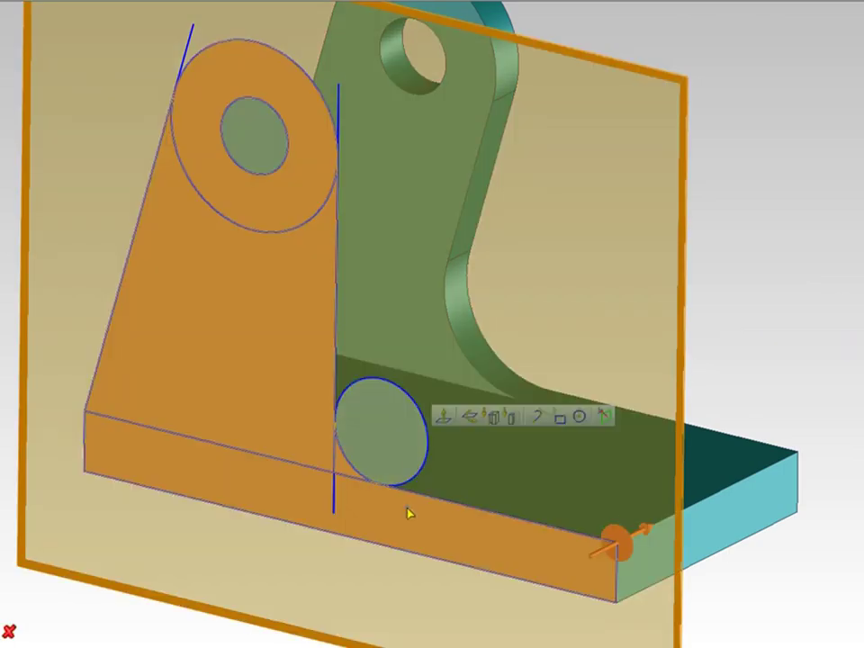
{"action": "left_click", "coordinate": [644, 528]}
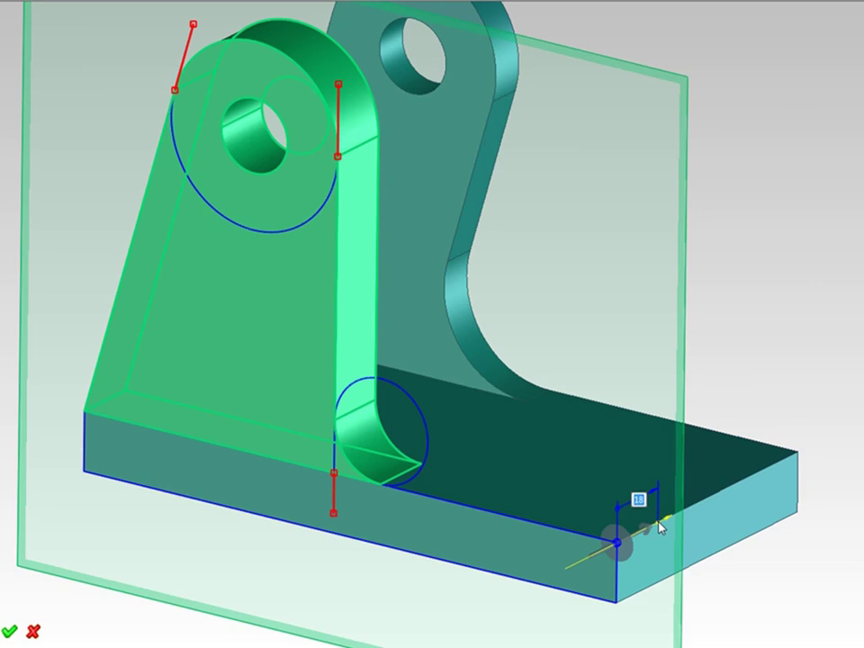
{"action": "type", "text": "1"}
{"action": "key", "text": "Return"}
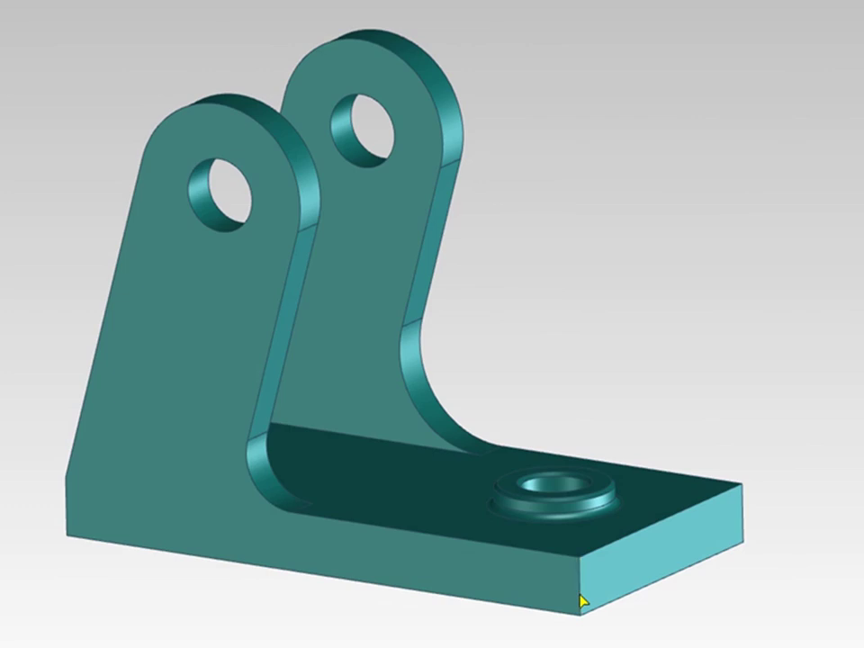
Round the two vertical corner edges at the plate's free end with a radius of 17.
{"action": "left_click", "coordinate": [579, 596]}
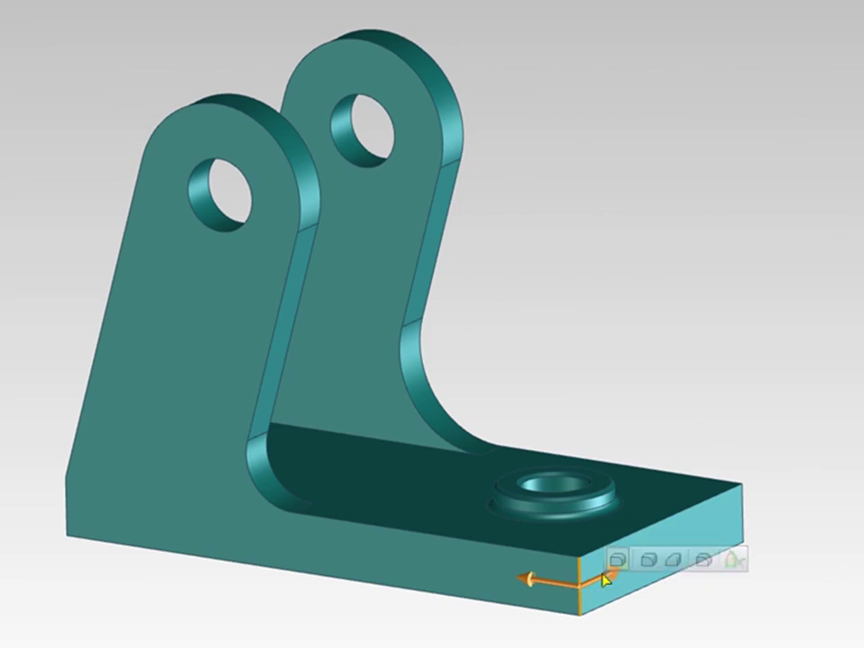
{"action": "left_click_drag", "start_coordinate": [599, 577], "coordinate": [633, 554]}
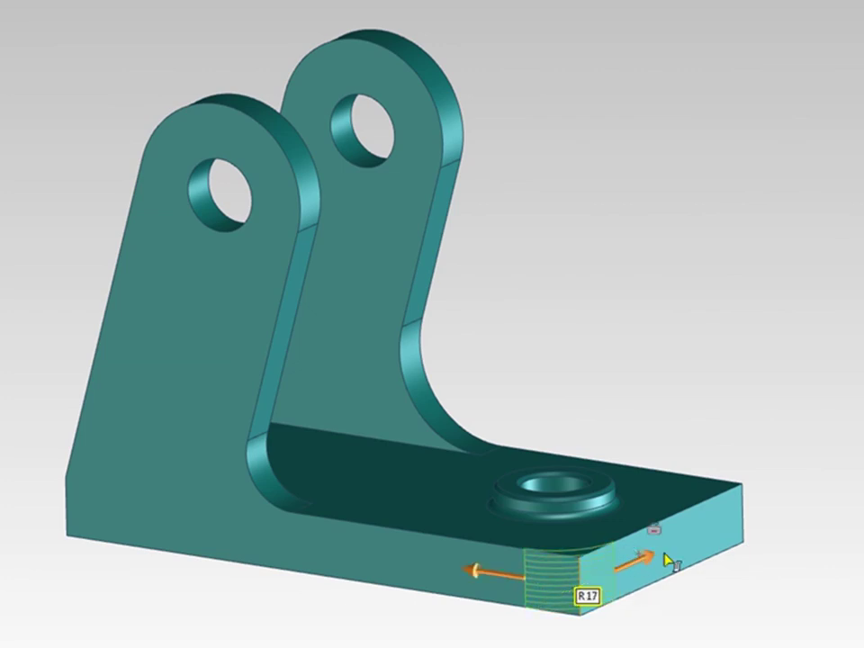
{"action": "left_click", "coordinate": [742, 516]}
{"action": "middle_click", "coordinate": [744, 517]}
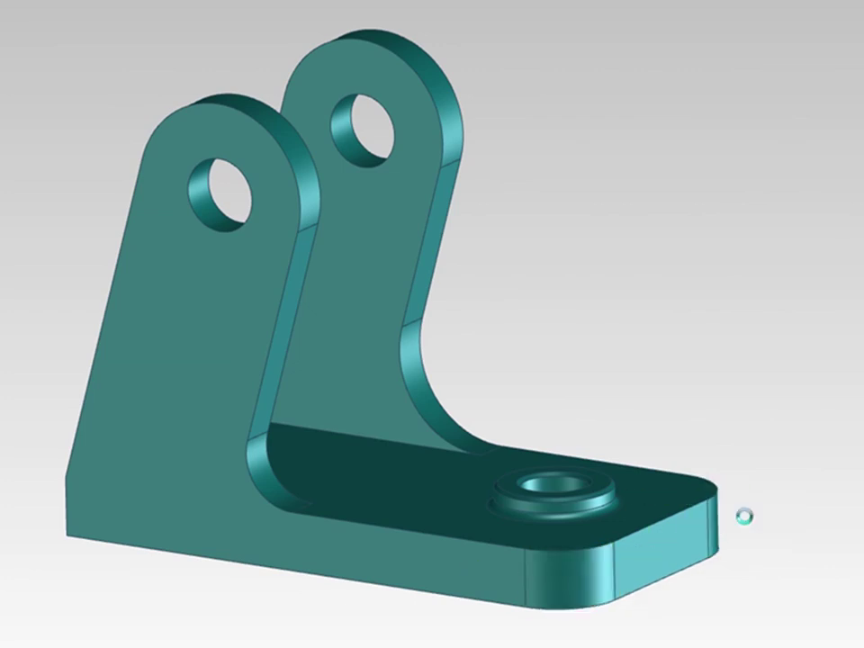
Chamfer the plate's upper edges, the inner and outer profile edges of both uprights, and the outer rims of their holes.
{"action": "left_click", "coordinate": [518, 545]}
{"action": "left_click", "coordinate": [611, 507]}
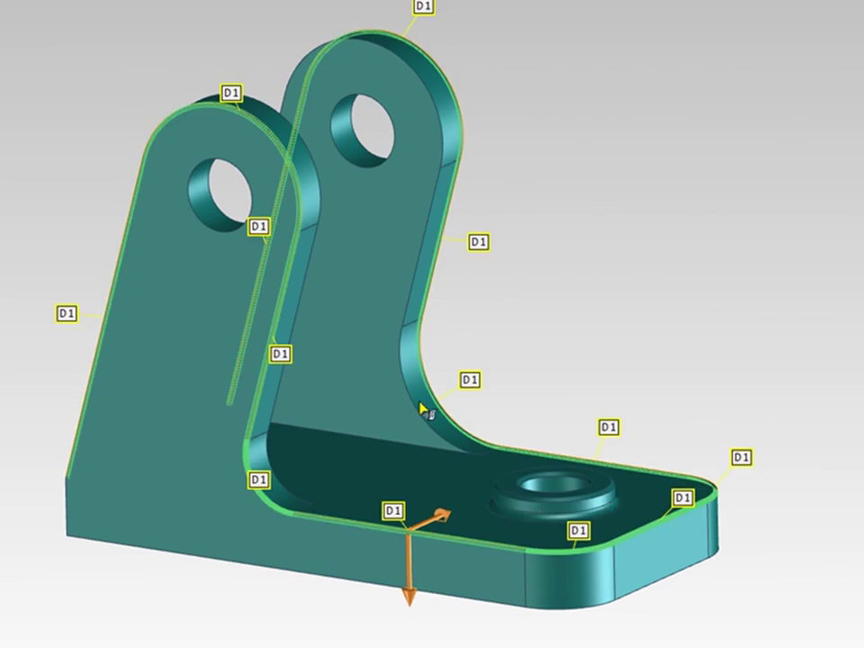
{"action": "left_click", "coordinate": [409, 315]}
{"action": "left_click", "coordinate": [212, 222]}
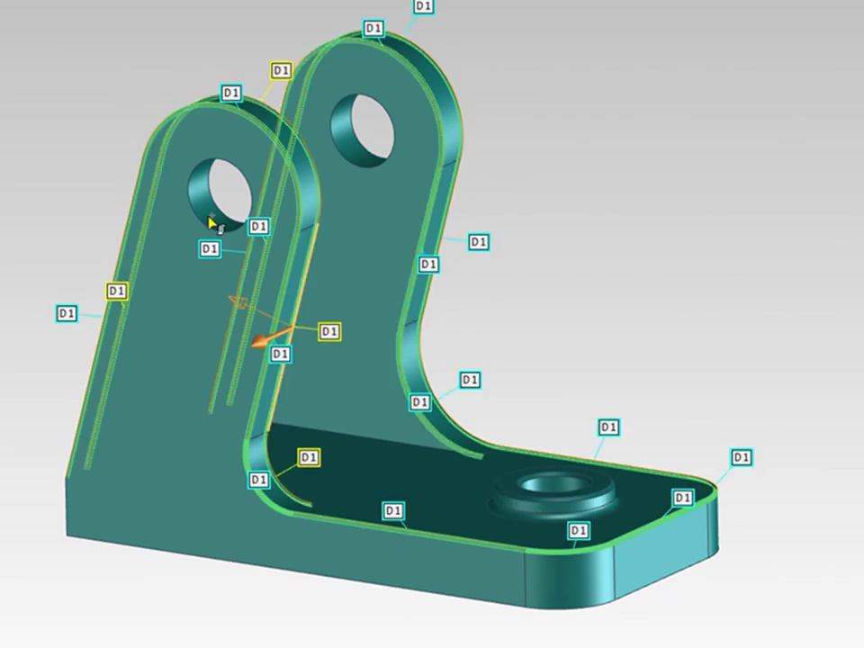
{"action": "left_click", "coordinate": [205, 209]}
{"action": "left_click", "coordinate": [362, 146]}
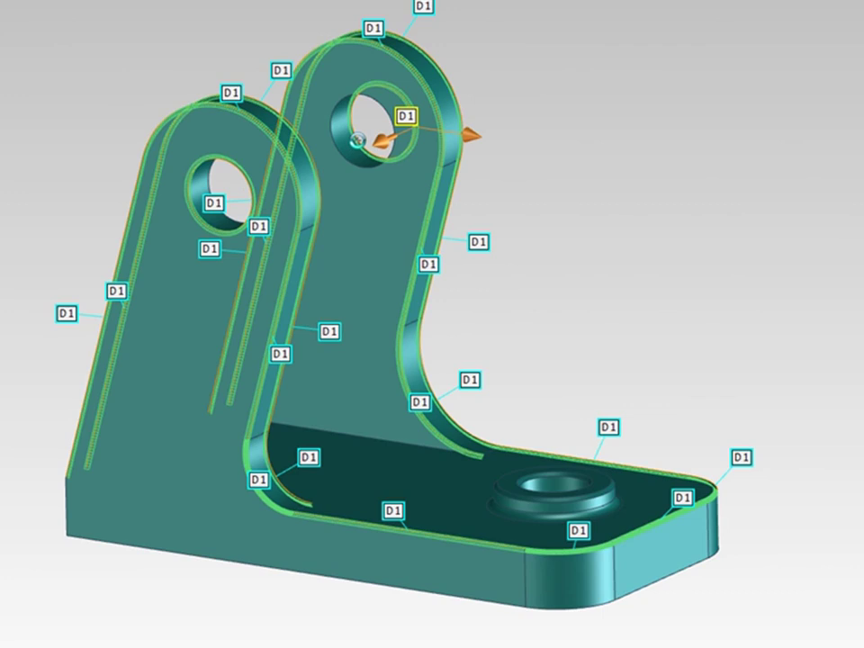
{"action": "key", "text": "Escape"}
Set the plate's two rounded end corners to a radius of 20 and enlarge the hole in the front upright.
{"action": "left_click", "coordinate": [714, 516]}
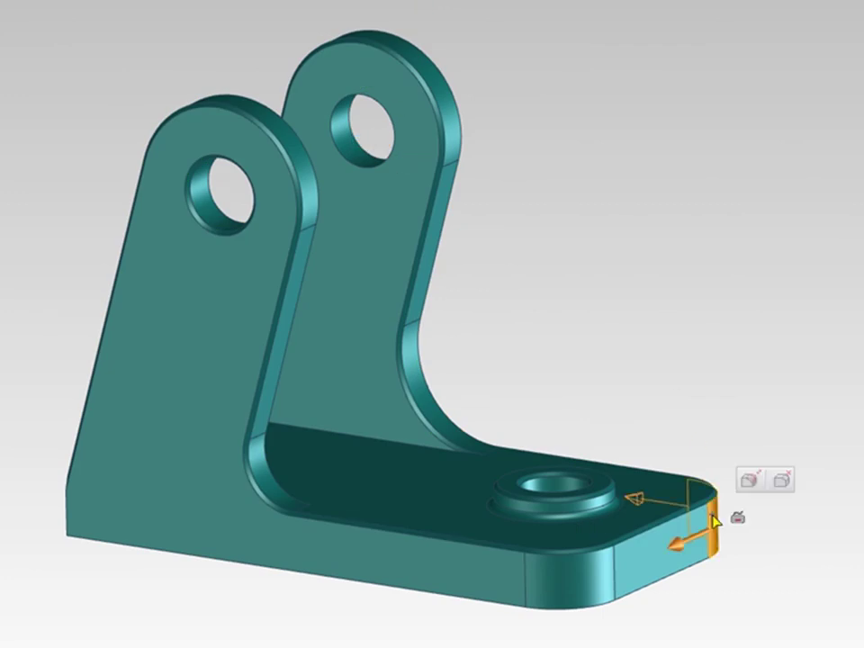
{"action": "left_click_drag", "start_coordinate": [714, 517], "coordinate": [671, 553]}
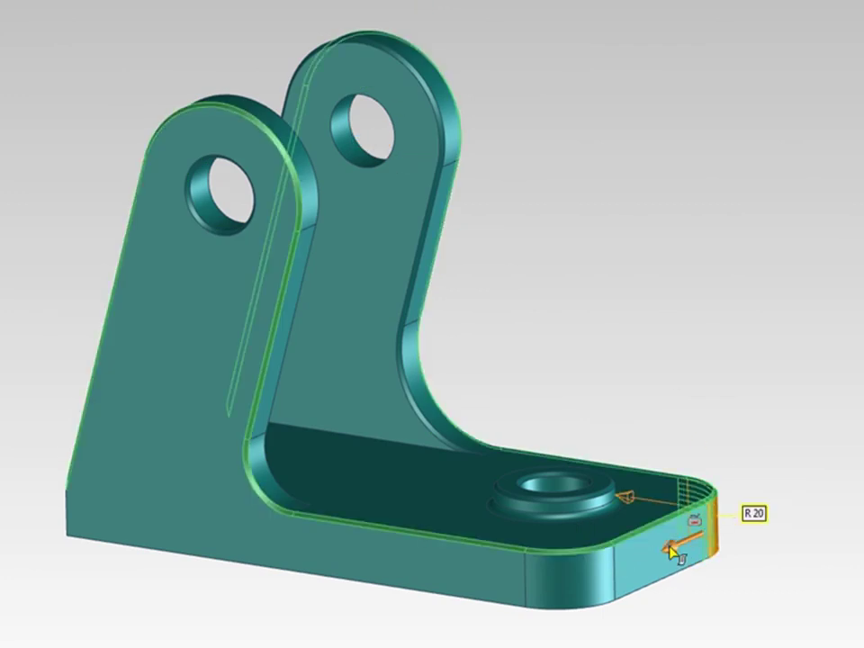
{"action": "left_click", "coordinate": [592, 568]}
{"action": "middle_click", "coordinate": [592, 568]}
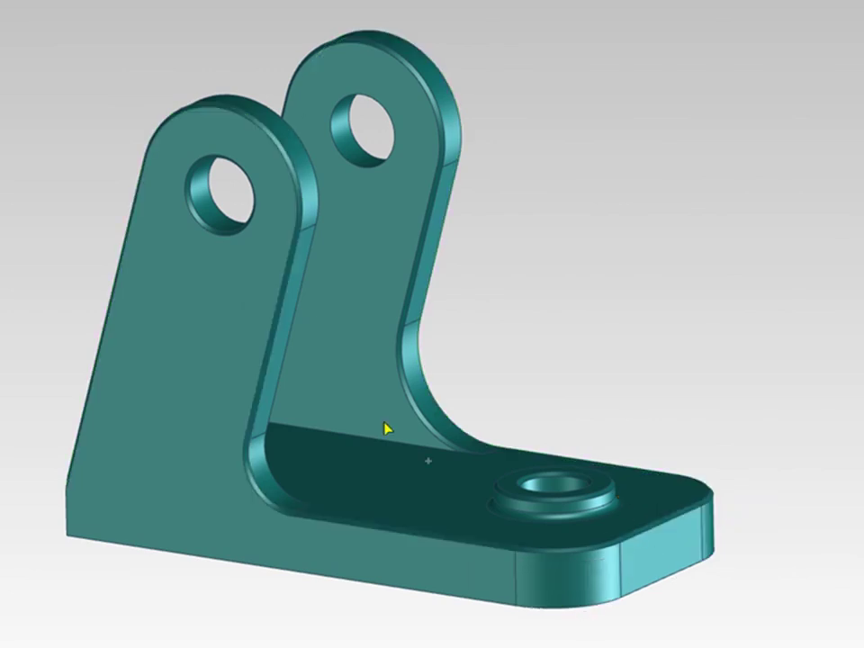
{"action": "left_click", "coordinate": [216, 221]}
{"action": "mouse_move", "coordinate": [218, 210]}
{"action": "left_mouse_down"}
{"action": "mouse_move", "coordinate": [208, 216]}
{"action": "mouse_move", "coordinate": [221, 208]}
{"action": "left_mouse_up"}
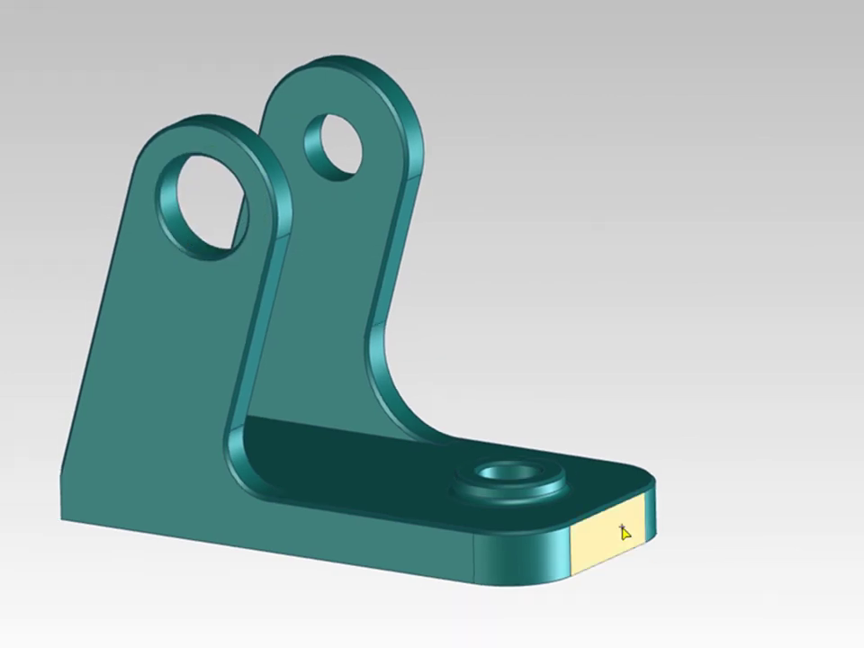
Shorten the base plate by moving its free end face inward together with the raised boss and its hole.
{"action": "left_click", "coordinate": [624, 533]}
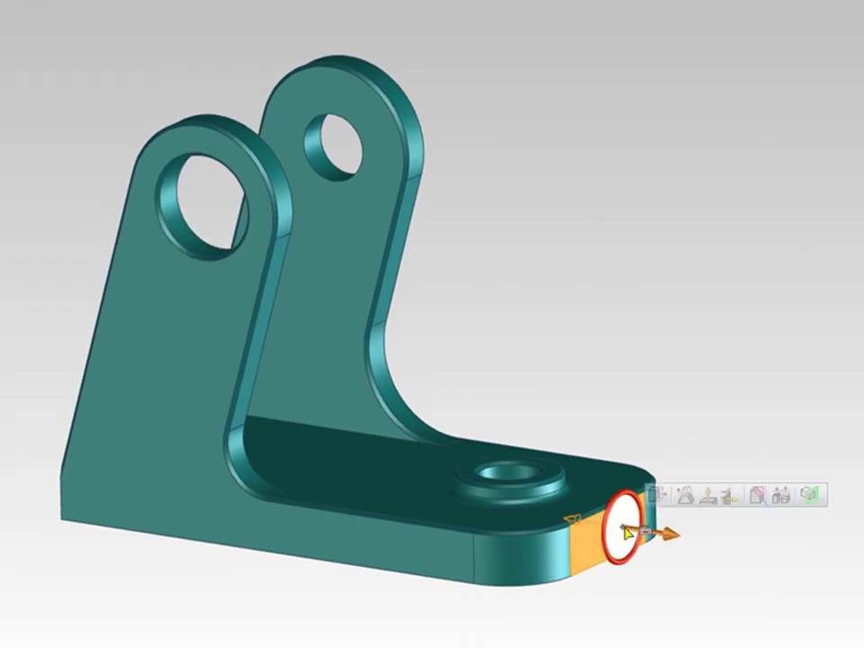
{"action": "left_click", "coordinate": [668, 537]}
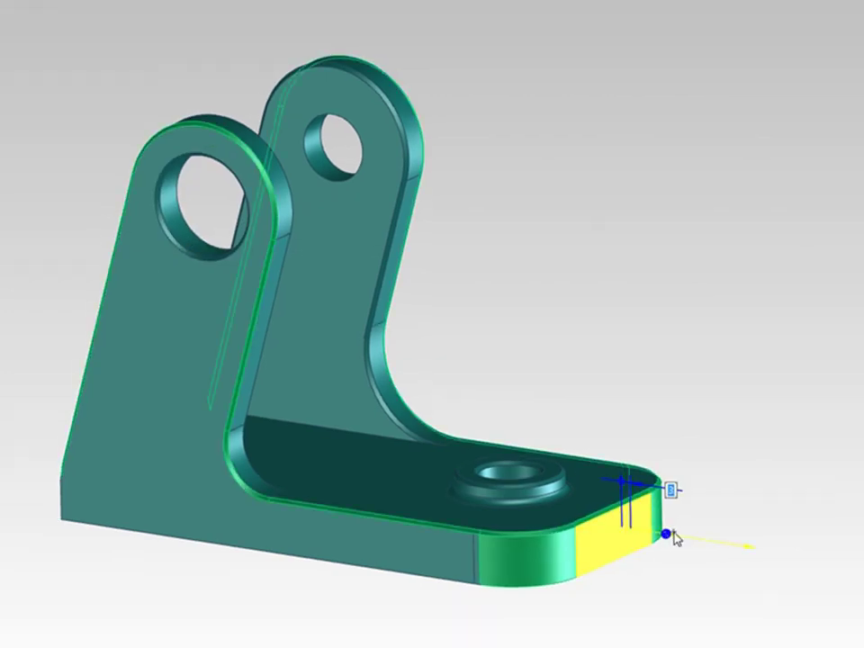
{"action": "left_click", "coordinate": [666, 537]}
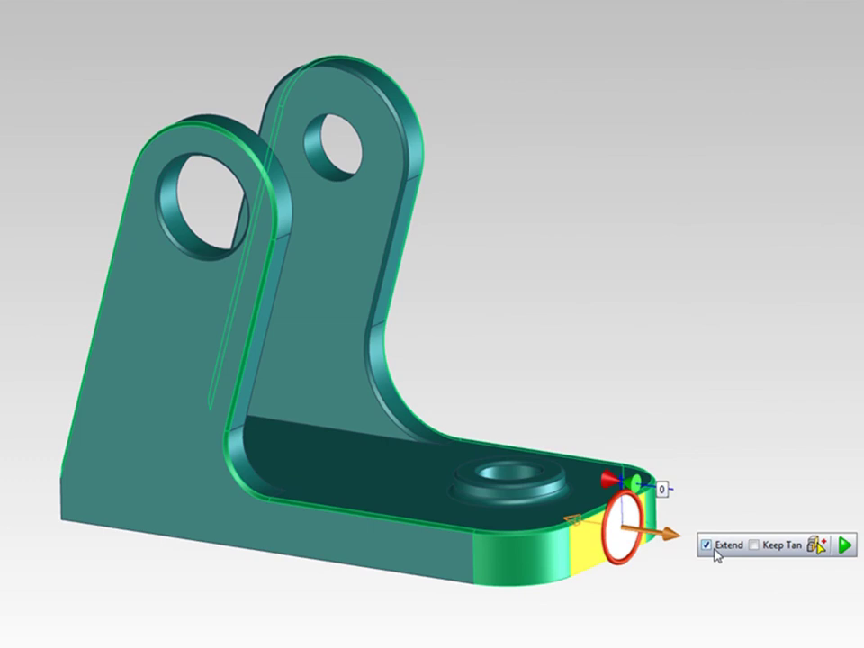
{"action": "left_click", "coordinate": [818, 546]}
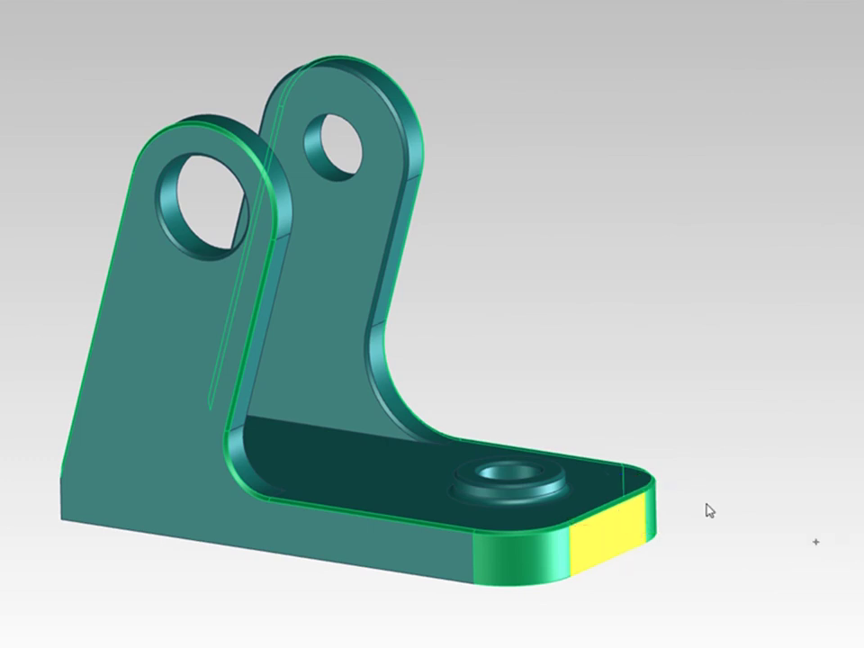
{"action": "left_click", "coordinate": [551, 491]}
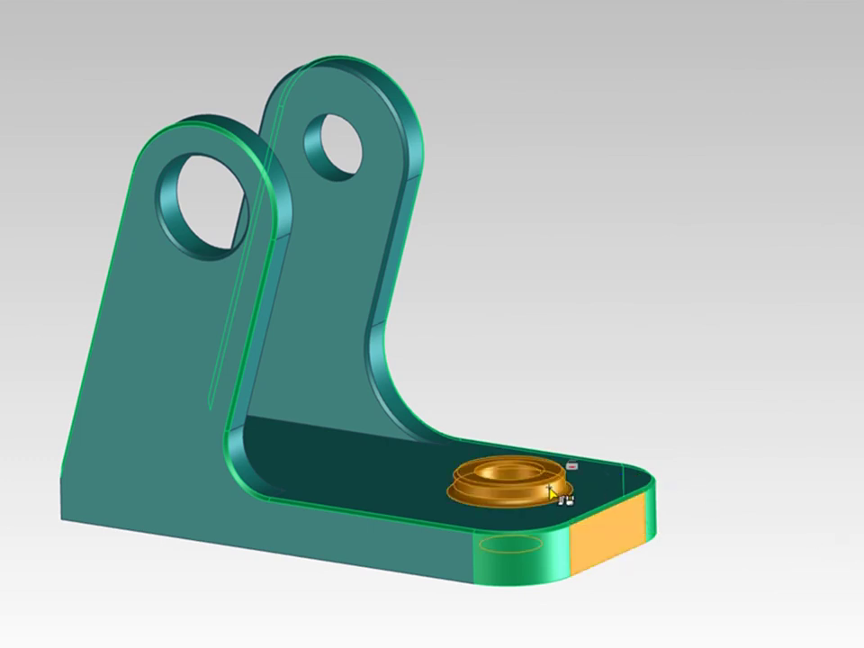
{"action": "right_click", "coordinate": [551, 491]}
{"action": "left_click", "coordinate": [664, 535]}
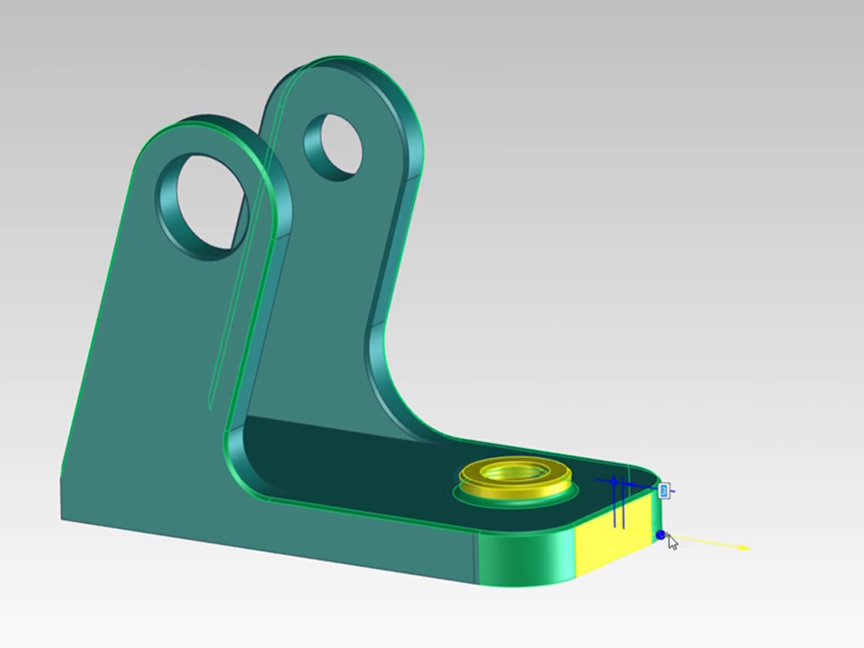
{"action": "left_click_drag", "start_coordinate": [670, 540], "coordinate": [605, 525]}
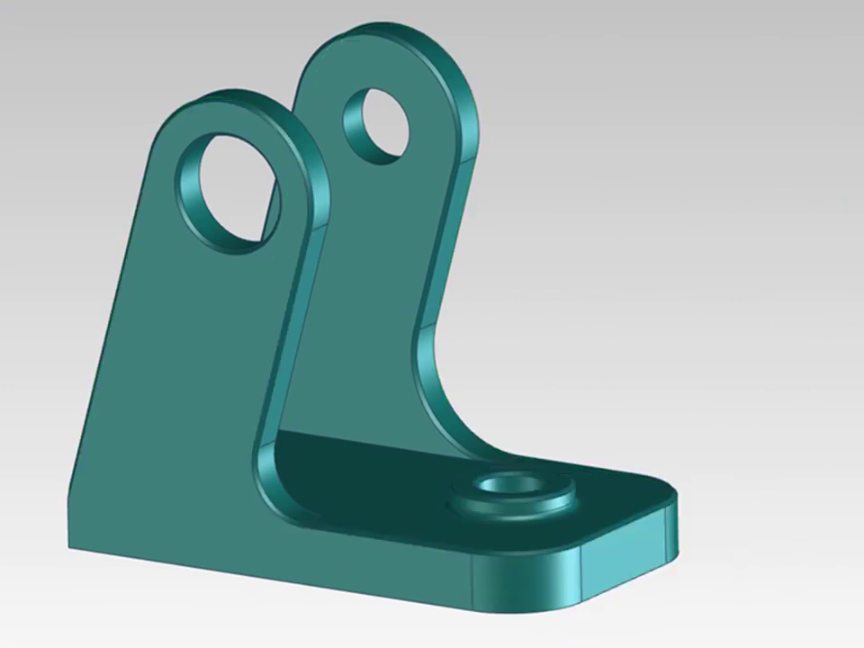
Thicken both uprights by moving their inner faces toward each other.
{"action": "left_click", "coordinate": [379, 286]}
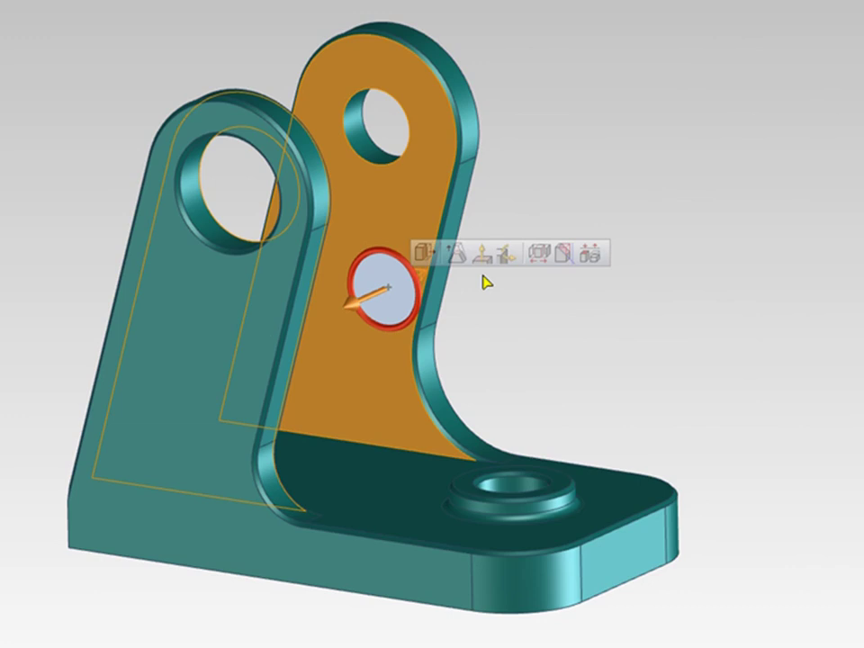
{"action": "left_click", "coordinate": [538, 259]}
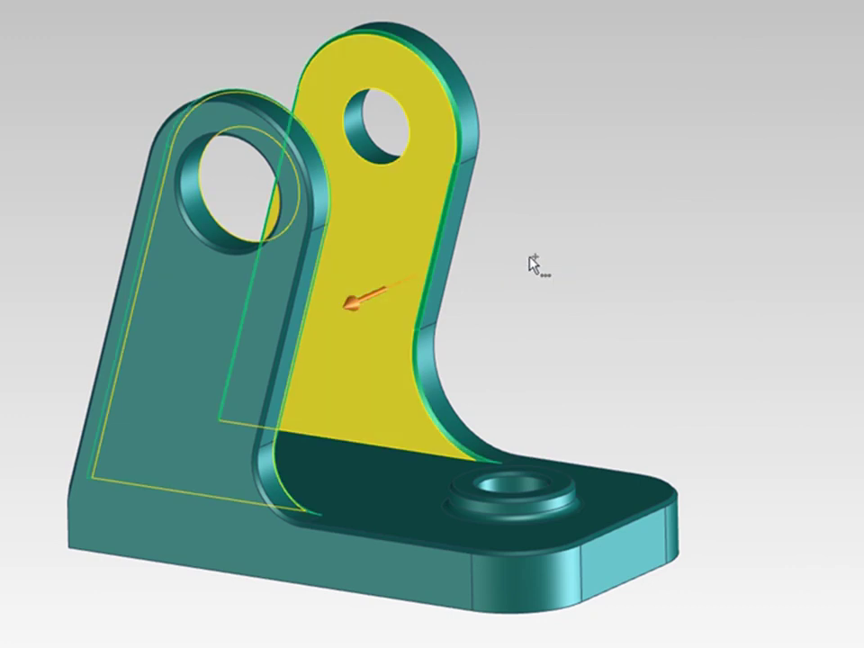
{"action": "left_click_drag", "start_coordinate": [357, 302], "coordinate": [375, 295]}
{"action": "middle_click", "coordinate": [374, 294]}
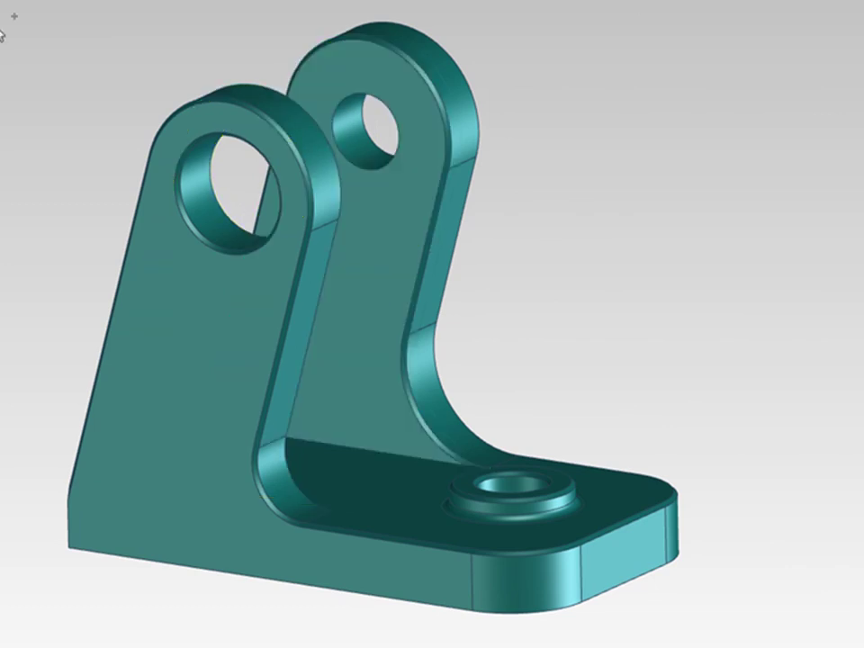
Select the upper faces of both uprights with their holes, slanted sides and lower concave blends, and reposition them relative to the plate.
{"action": "left_click_drag", "start_coordinate": [64, 16], "coordinate": [488, 313]}
{"action": "left_click", "coordinate": [543, 259]}
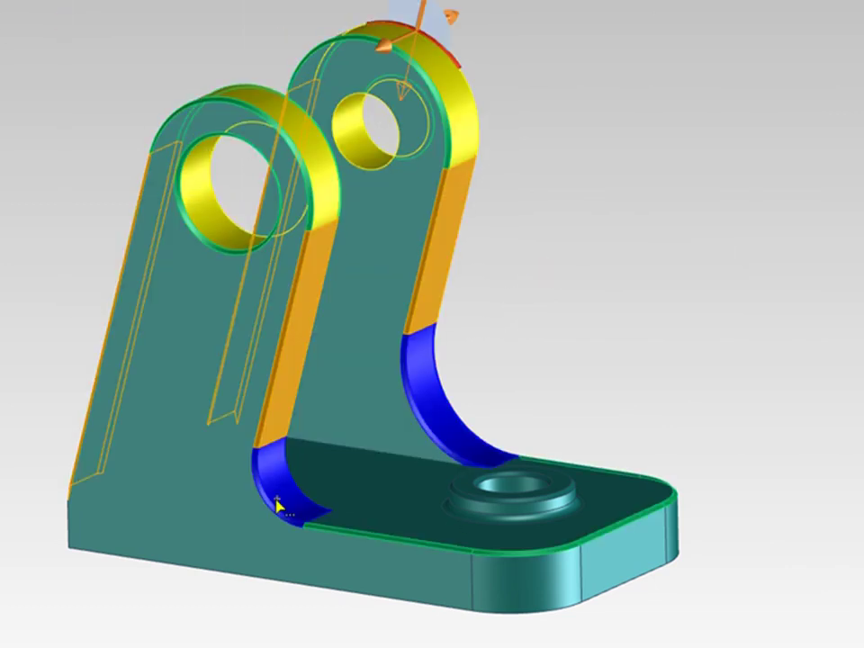
{"action": "left_click", "coordinate": [258, 489]}
{"action": "left_click_drag", "start_coordinate": [258, 491], "coordinate": [377, 286]}
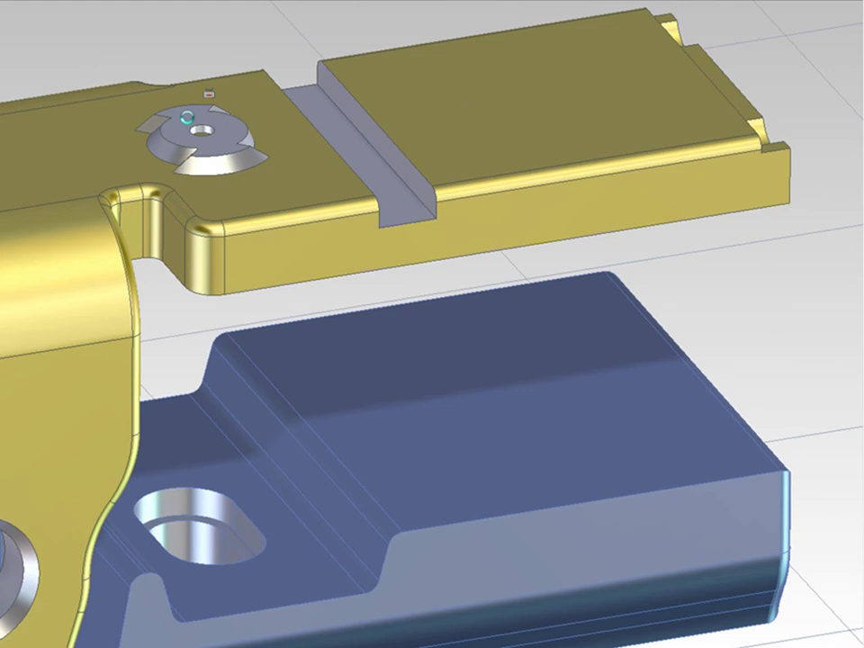
Rotate the notched round boss on the yellow arm and the matching slot in the blue block together by 90 degrees.
{"action": "left_click", "coordinate": [194, 506]}
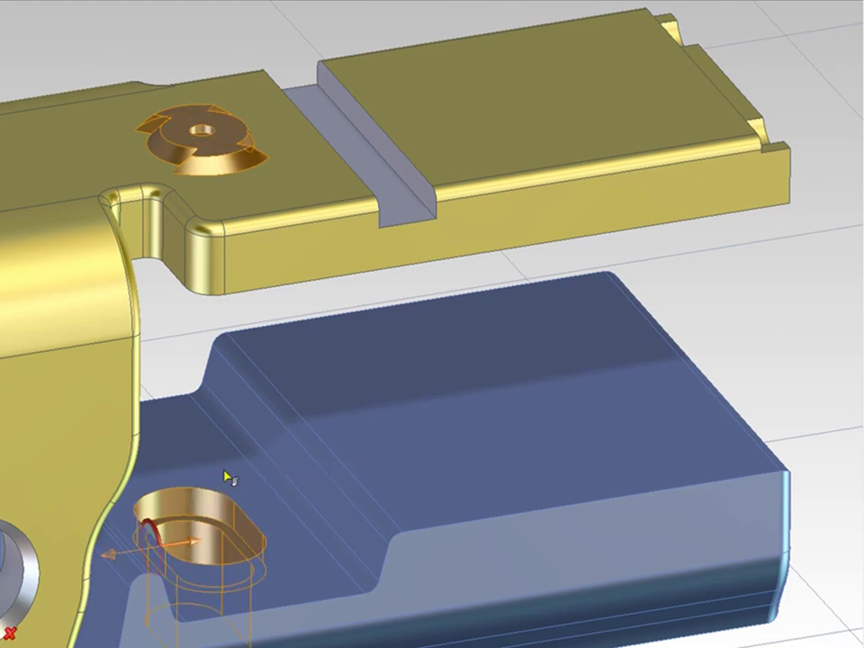
{"action": "left_click", "coordinate": [212, 162]}
{"action": "left_click", "coordinate": [221, 158]}
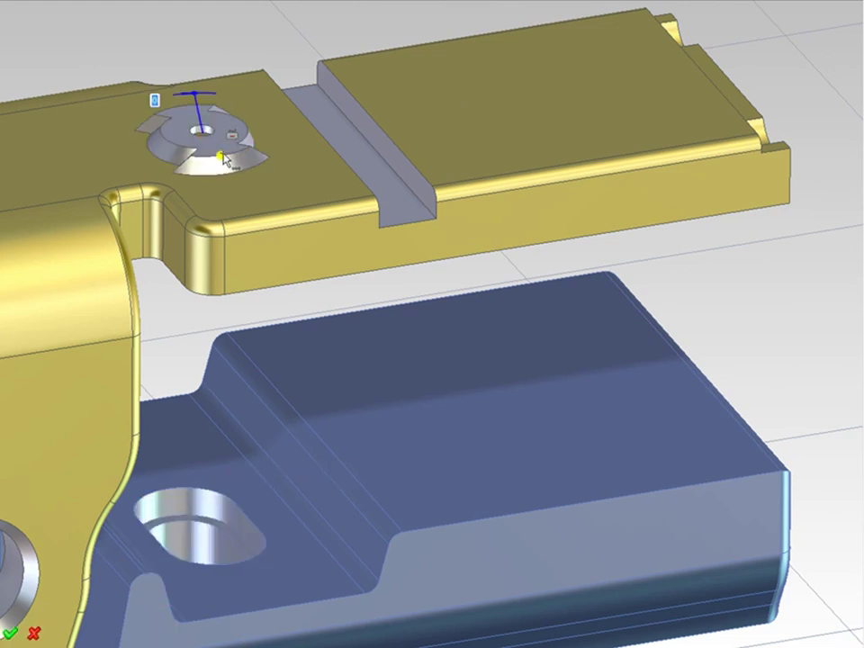
{"action": "left_click_drag", "start_coordinate": [225, 161], "coordinate": [306, 121]}
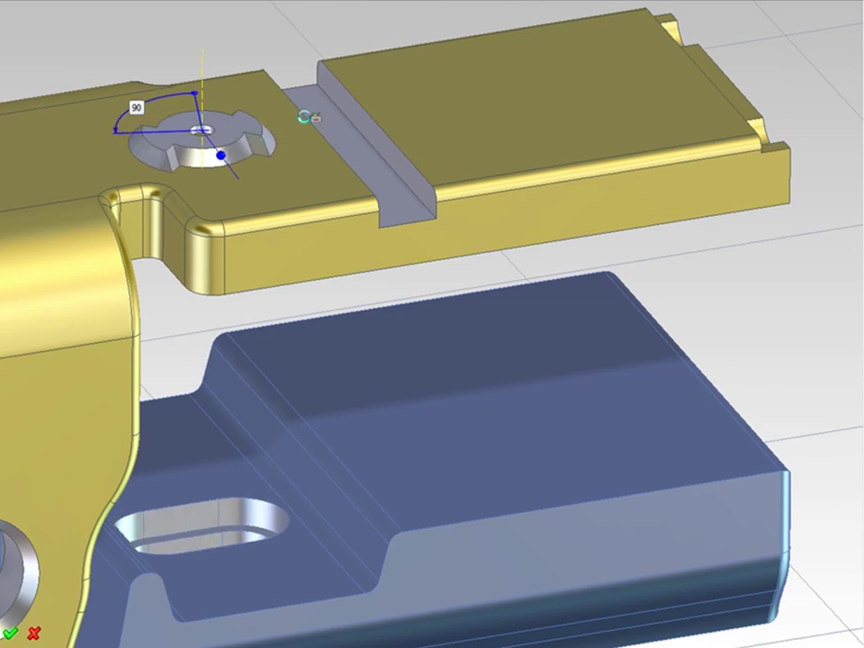
Slide the notched boss and matching slot along the arm until the slot runs out through the blue block's free end.
{"action": "left_click", "coordinate": [251, 290]}
{"action": "left_click_drag", "start_coordinate": [278, 287], "coordinate": [415, 265]}
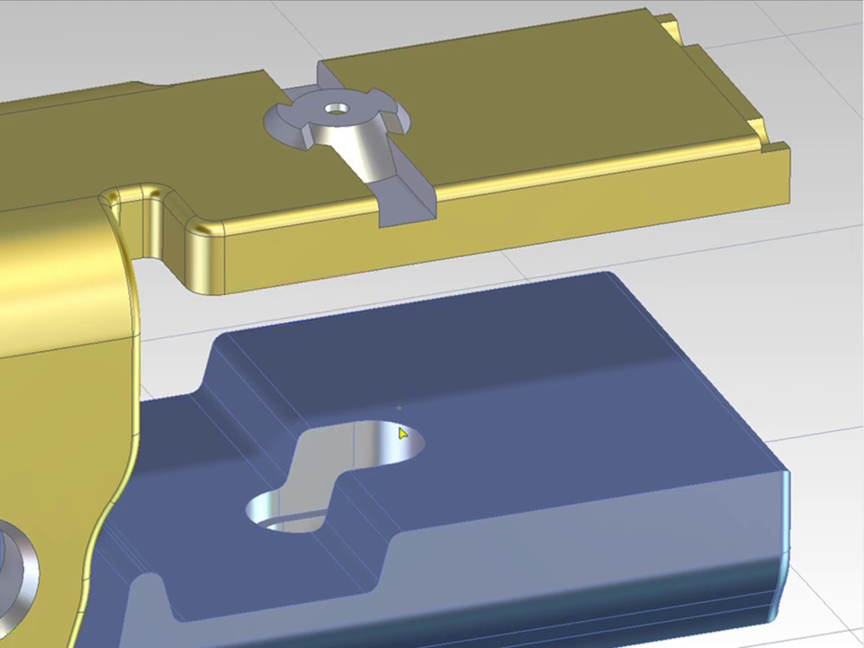
{"action": "left_click", "coordinate": [249, 297]}
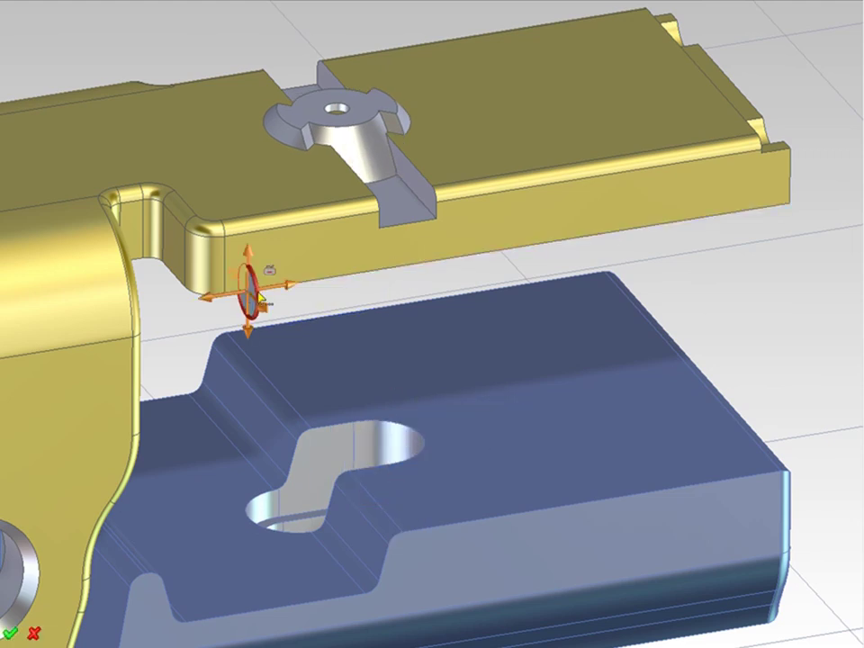
{"action": "left_click_drag", "start_coordinate": [259, 298], "coordinate": [632, 233]}
Tilt the slanted step face beside the slot in the blue block about an axis along its lower edge.
{"action": "scroll", "coordinate": [632, 233], "scroll_direction": "up", "scroll_amount": 2}
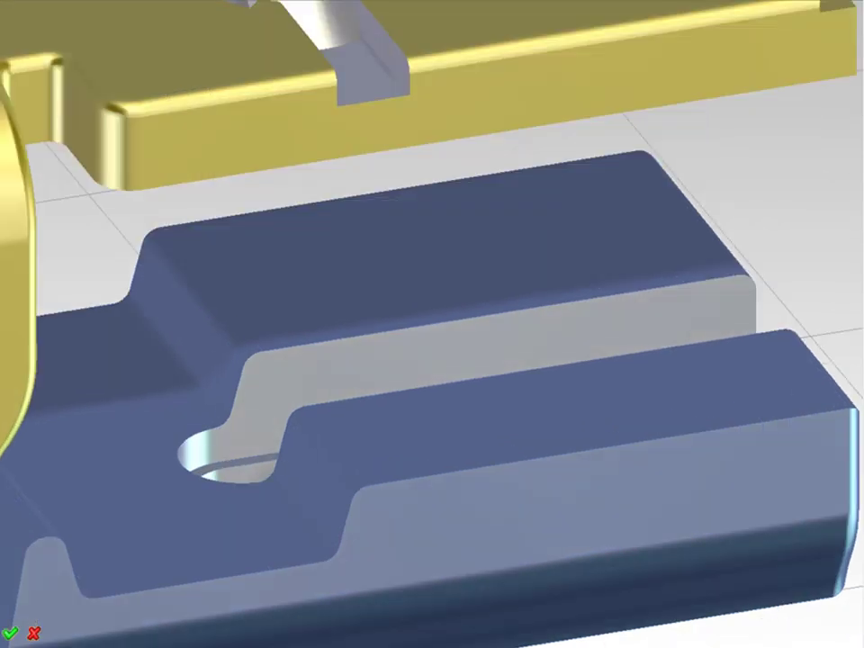
{"action": "scroll", "coordinate": [432, 324], "scroll_direction": "up", "scroll_amount": 2}
{"action": "left_click", "coordinate": [243, 411]}
{"action": "left_click", "coordinate": [244, 434]}
{"action": "left_click", "coordinate": [243, 469]}
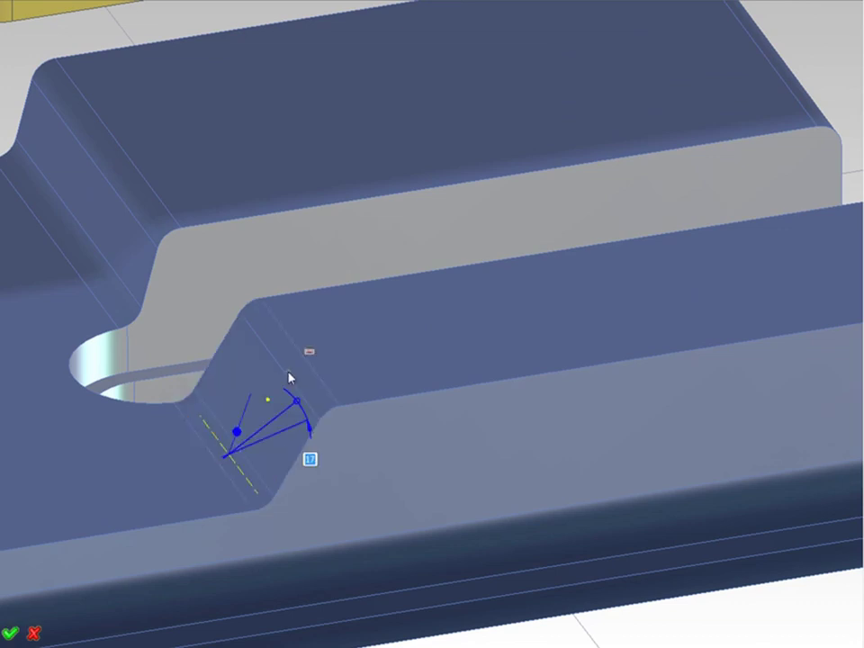
{"action": "left_click_drag", "start_coordinate": [290, 376], "coordinate": [405, 405]}
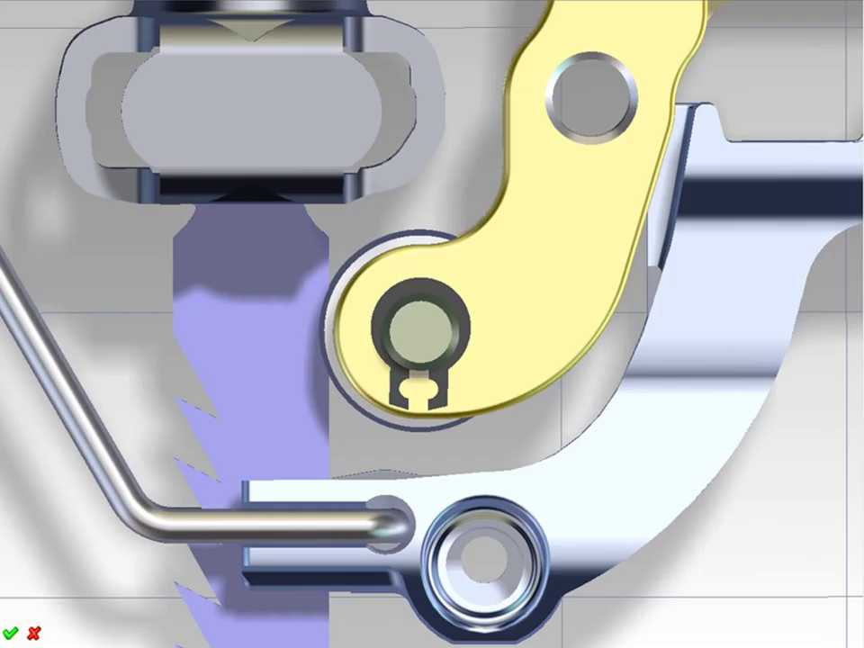
Select the yellow lever's rounded lower end with its roller, pin and clip, and shift it toward the lower arm.
{"action": "left_click_drag", "start_coordinate": [302, 222], "coordinate": [530, 440]}
{"action": "left_click", "coordinate": [502, 333]}
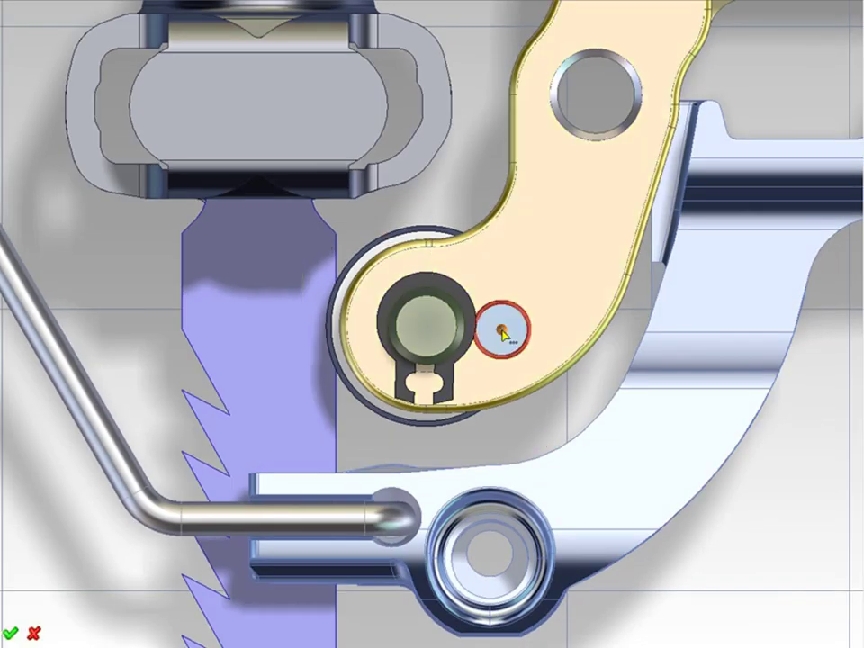
{"action": "left_click_drag", "start_coordinate": [502, 333], "coordinate": [523, 366]}
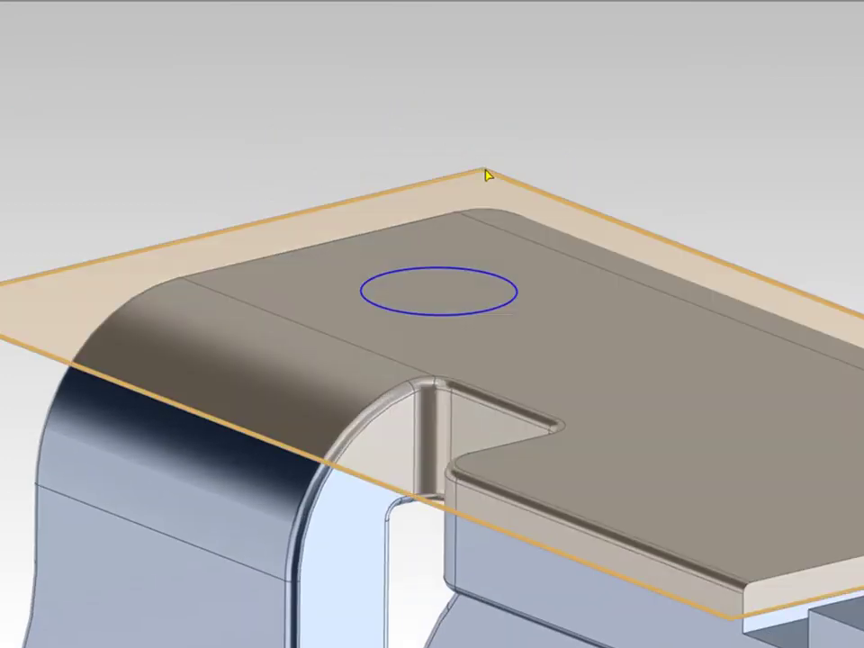
Pull the circle on the workplane upward into a solid cylindrical boss on the bracket's top face.
{"action": "left_click", "coordinate": [484, 168]}
{"action": "left_click", "coordinate": [484, 144]}
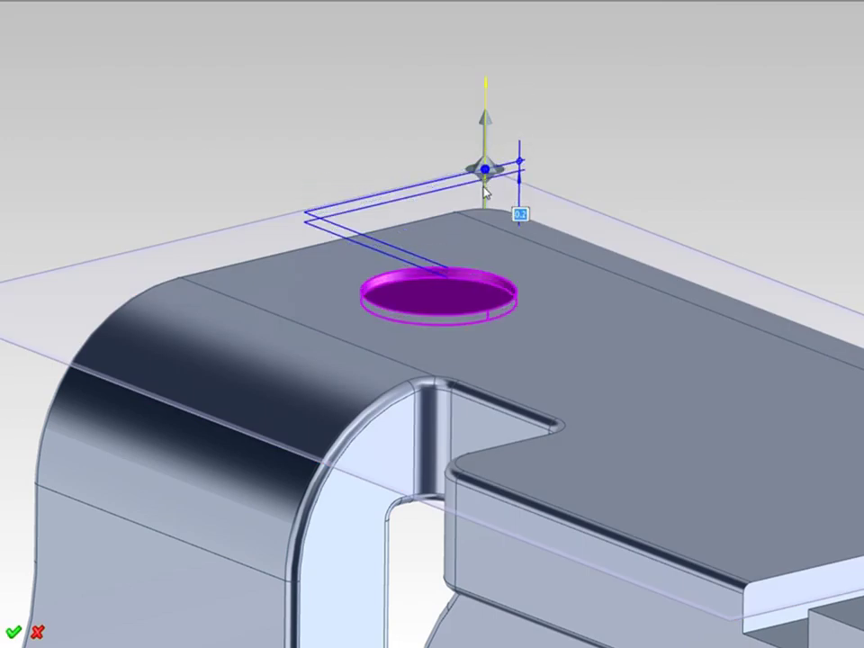
{"action": "left_click_drag", "start_coordinate": [484, 200], "coordinate": [483, 135]}
{"action": "left_click", "coordinate": [456, 121]}
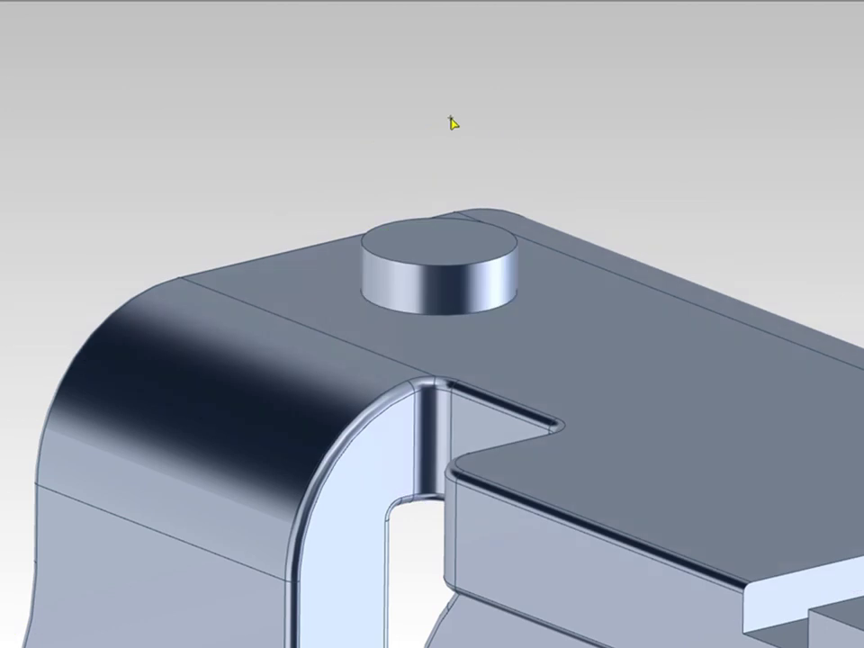
Bend the bracket top plate's free end face downward through 90 degrees about an axis below its lower edge.
{"action": "scroll", "coordinate": [450, 118], "scroll_direction": "down", "scroll_amount": 5}
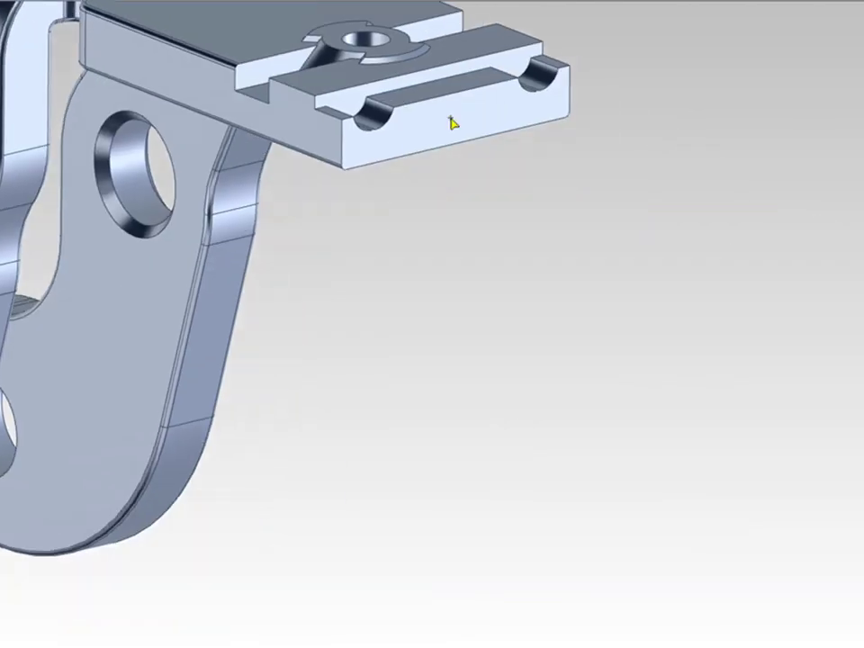
{"action": "left_click", "coordinate": [463, 133]}
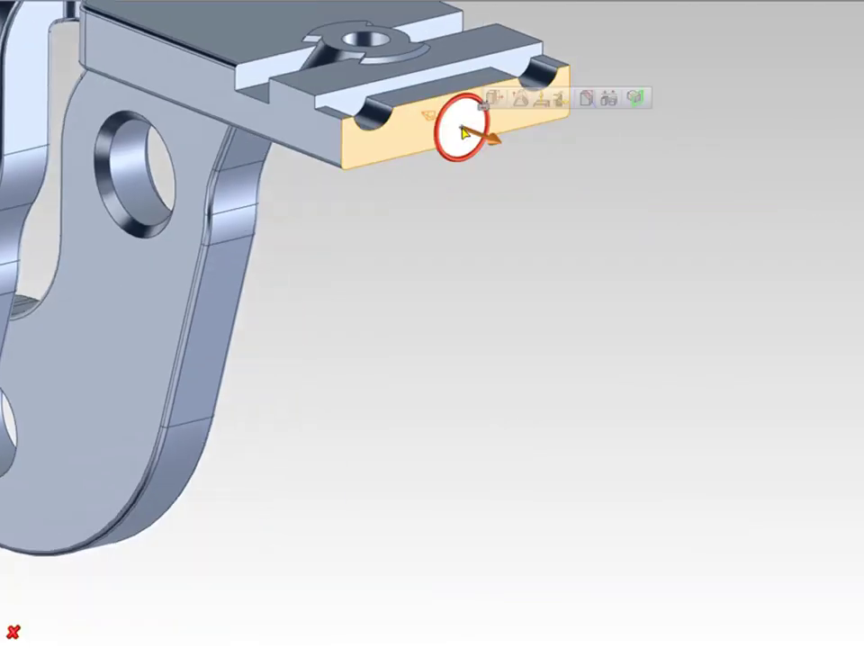
{"action": "left_click", "coordinate": [557, 98]}
{"action": "left_click", "coordinate": [470, 142]}
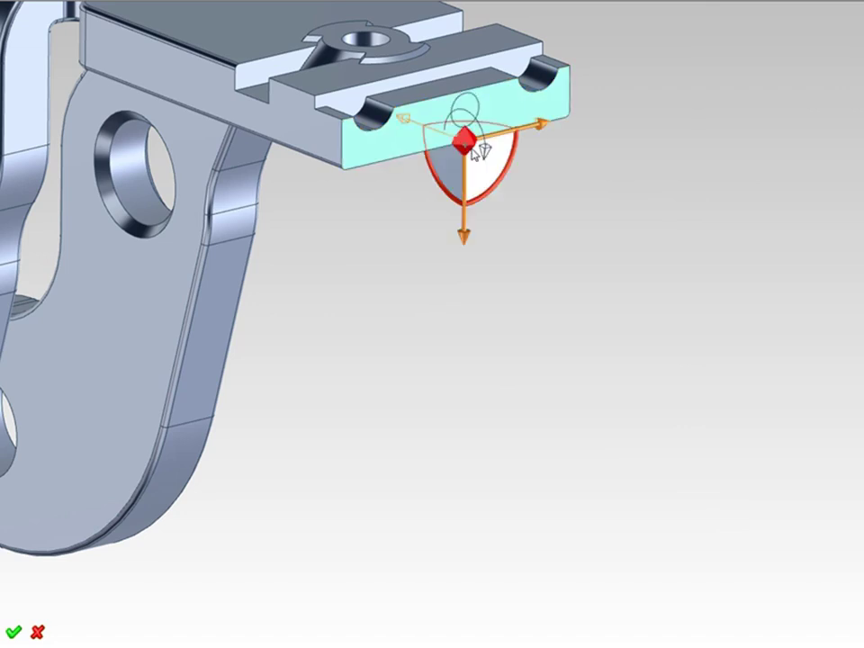
{"action": "mouse_move", "coordinate": [468, 241]}
{"action": "left_mouse_down"}
{"action": "mouse_move", "coordinate": [478, 260]}
{"action": "mouse_move", "coordinate": [460, 248]}
{"action": "left_mouse_up"}
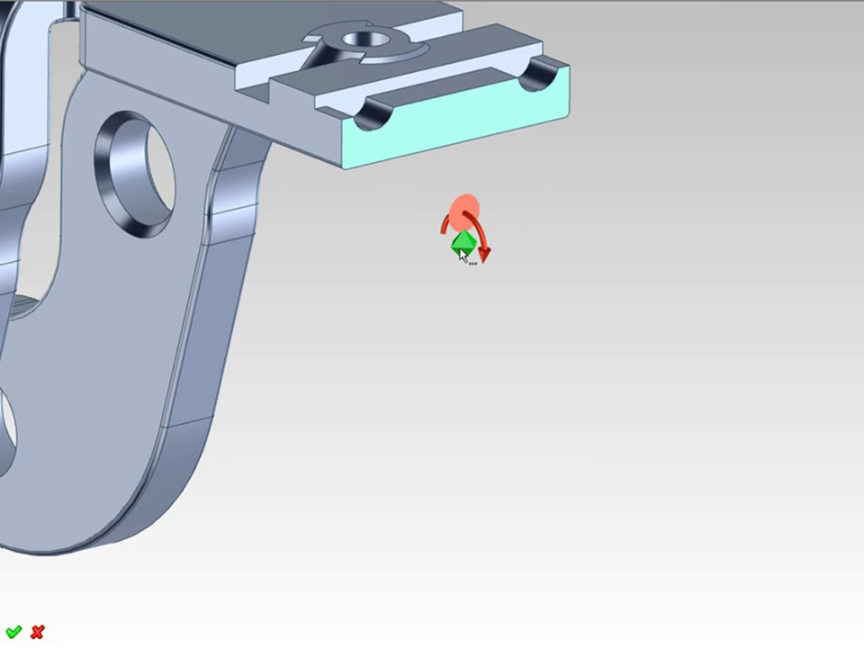
{"action": "left_click", "coordinate": [484, 250]}
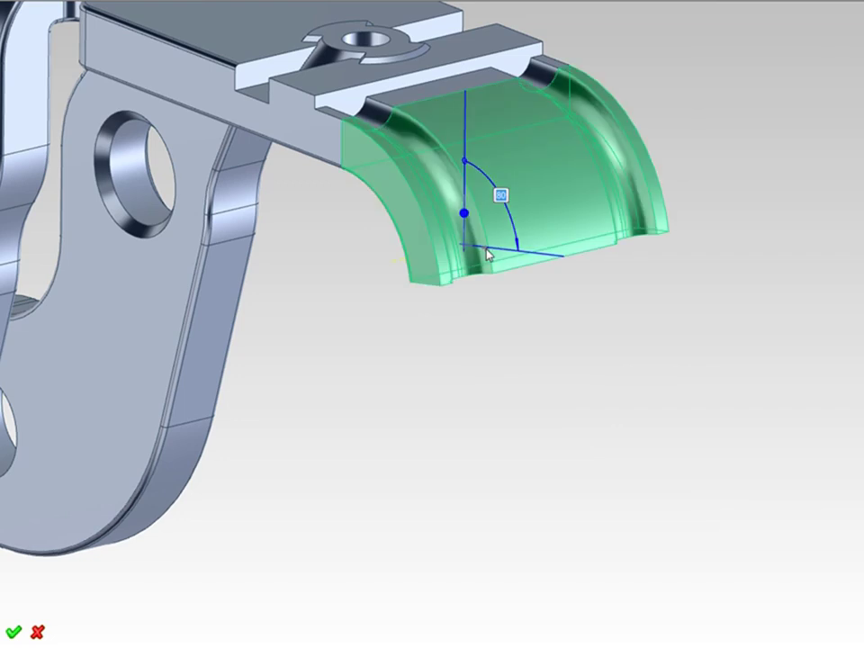
{"action": "left_click_drag", "start_coordinate": [486, 250], "coordinate": [486, 254]}
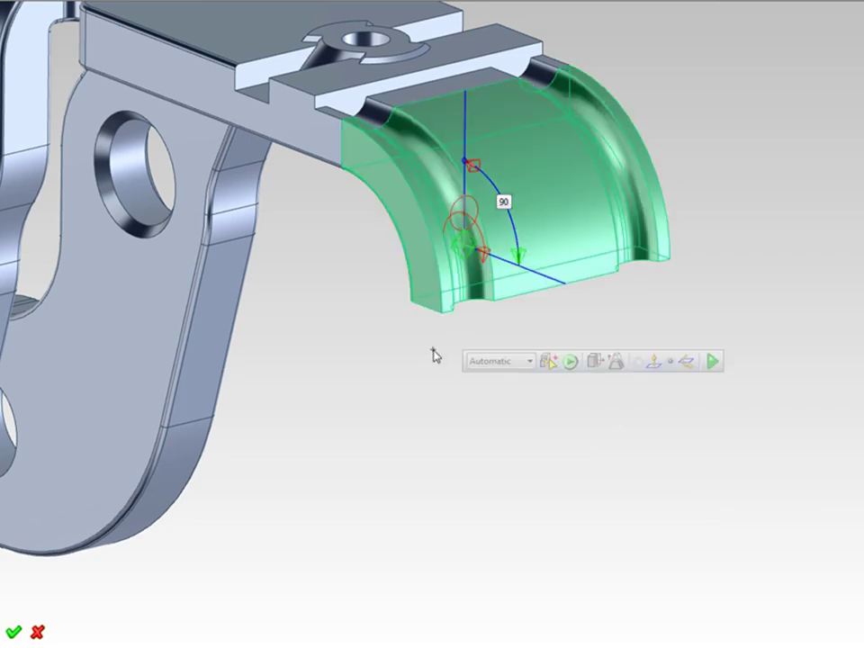
{"action": "left_click", "coordinate": [569, 363]}
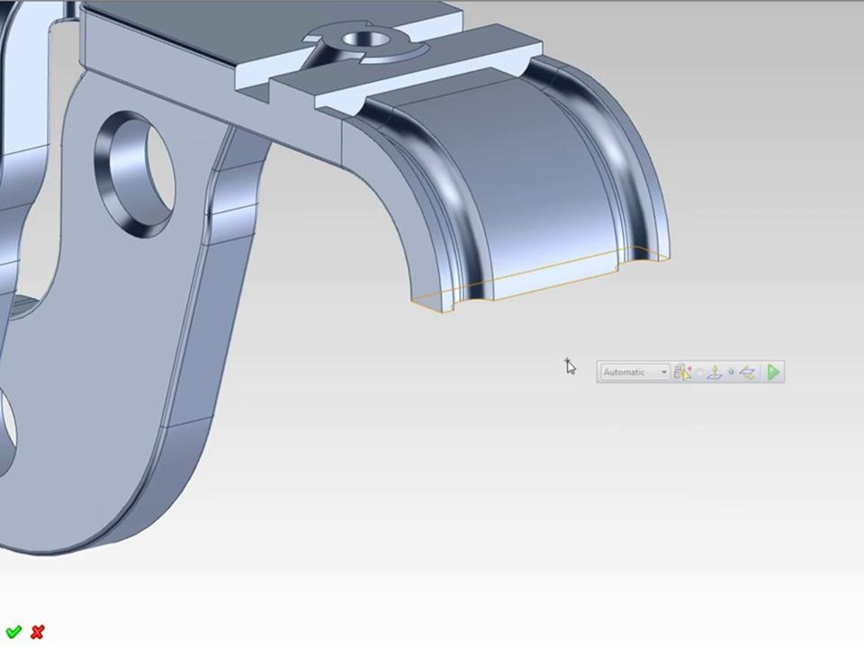
Extend the bent plate's end face straight down by 12.
{"action": "left_click", "coordinate": [700, 373]}
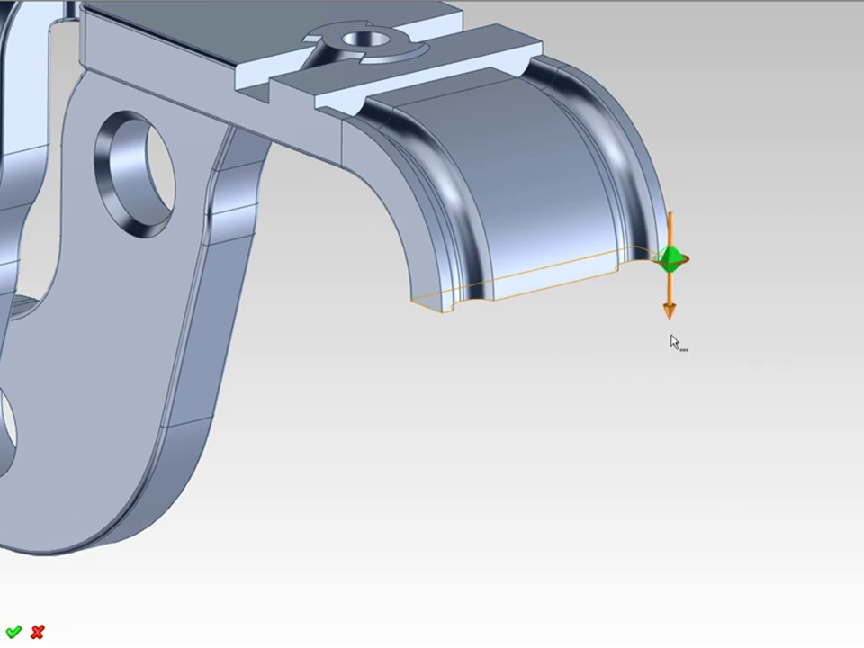
{"action": "left_click_drag", "start_coordinate": [669, 309], "coordinate": [663, 443]}
{"action": "type", "text": "12"}
{"action": "key", "text": "Return"}
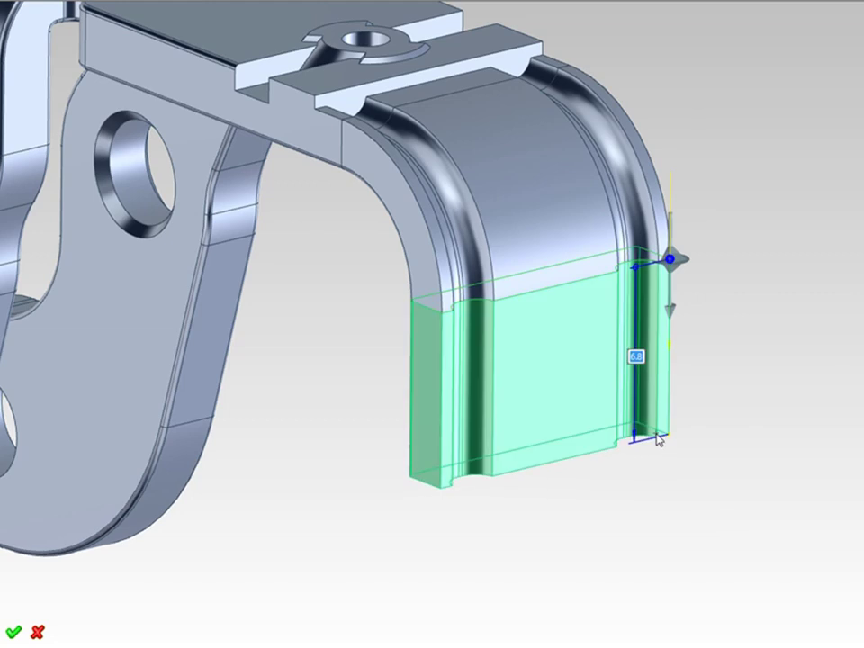
{"action": "middle_click", "coordinate": [651, 432]}
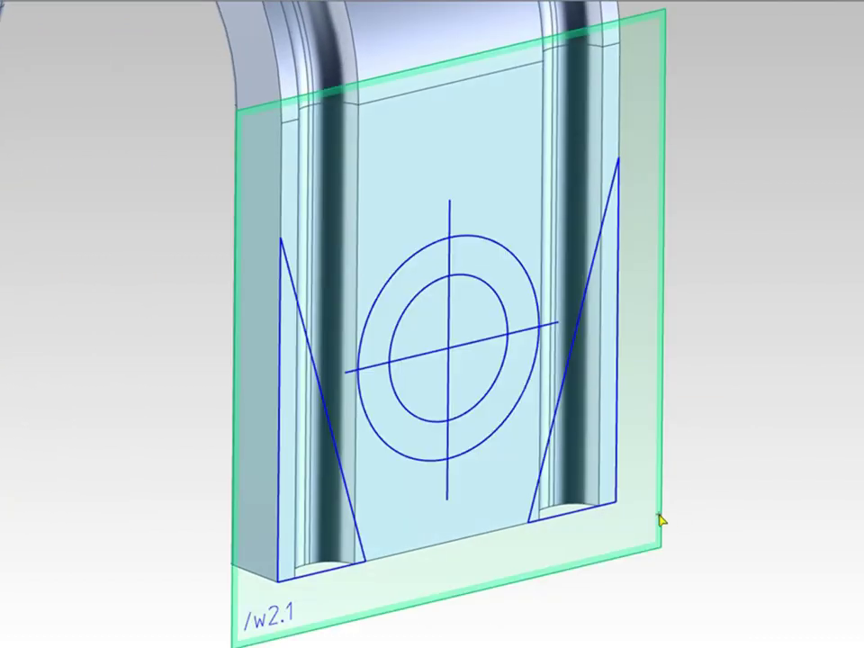
Cut away both lower corners of the bent flange through its thickness using the two triangular profiles on workplane w2.1.
{"action": "key", "text": "p"}
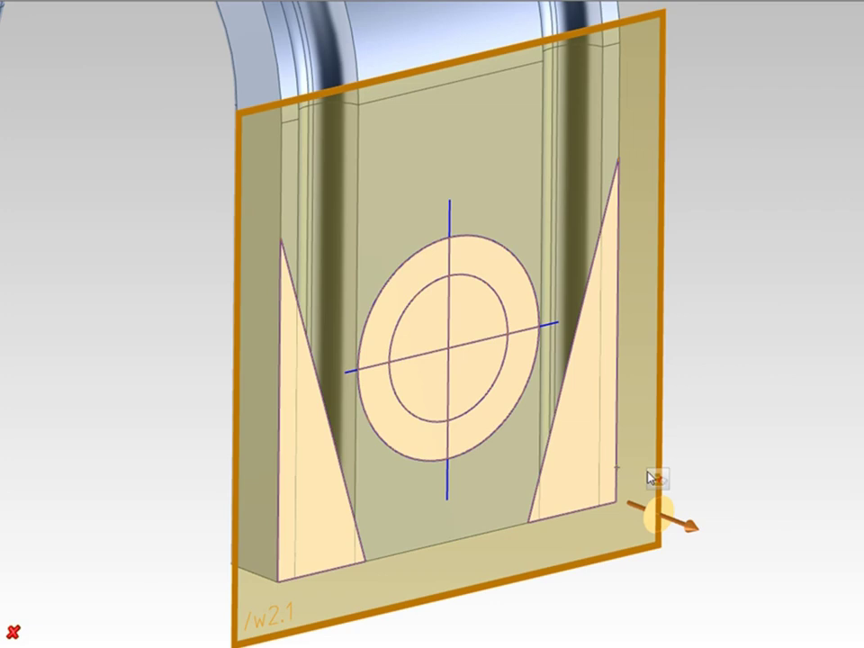
{"action": "left_click", "coordinate": [659, 472]}
{"action": "left_click", "coordinate": [318, 524]}
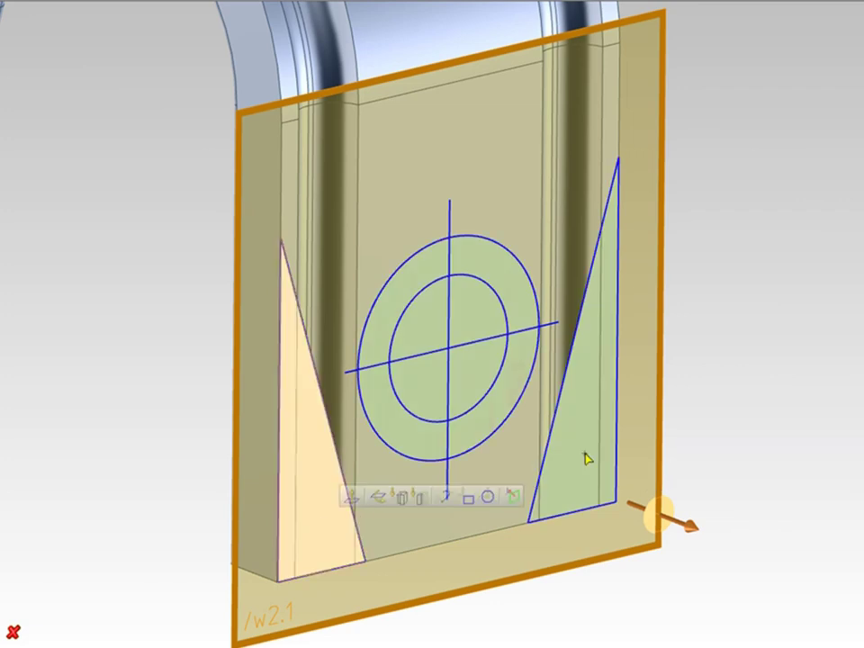
{"action": "left_click", "coordinate": [585, 452], "text": "ctrl"}
{"action": "left_click_drag", "start_coordinate": [689, 527], "coordinate": [569, 490]}
{"action": "key", "text": "Escape"}
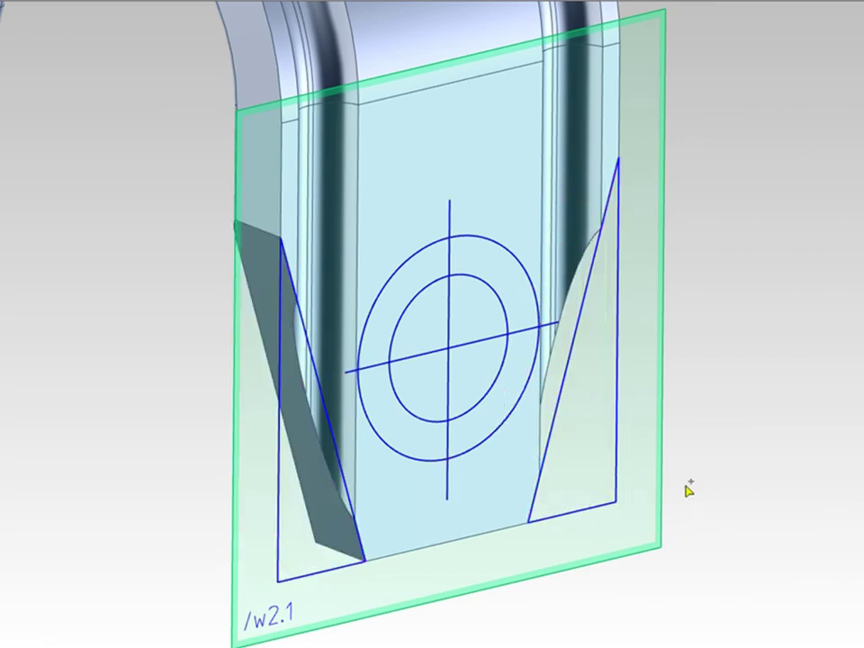
Pull the inner circle and two opposite quarter-ring regions on the workplane outward into a notched boss on the flange.
{"action": "left_click", "coordinate": [662, 494]}
{"action": "left_click", "coordinate": [341, 515]}
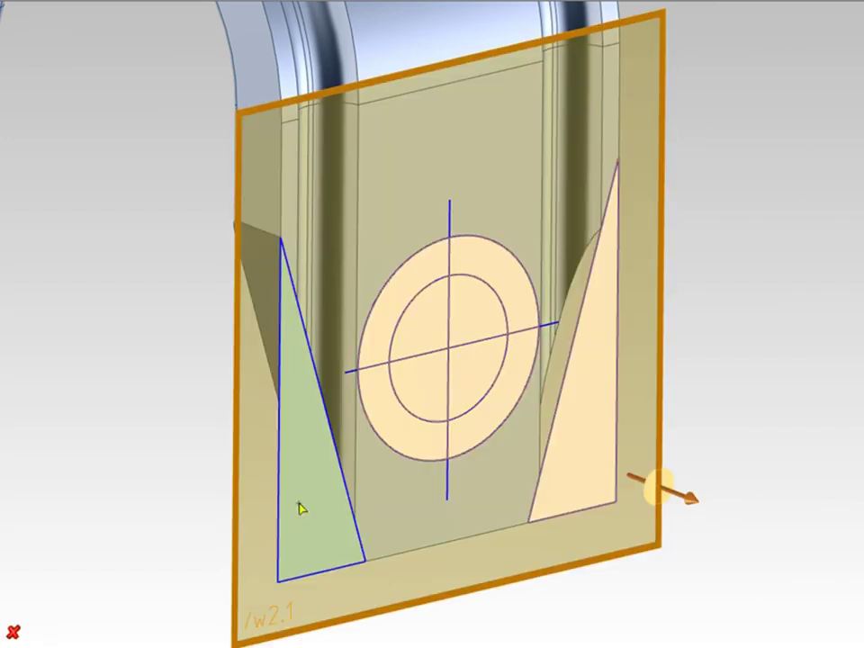
{"action": "left_click", "coordinate": [582, 476], "text": "ctrl"}
{"action": "left_click", "coordinate": [417, 438], "text": "ctrl"}
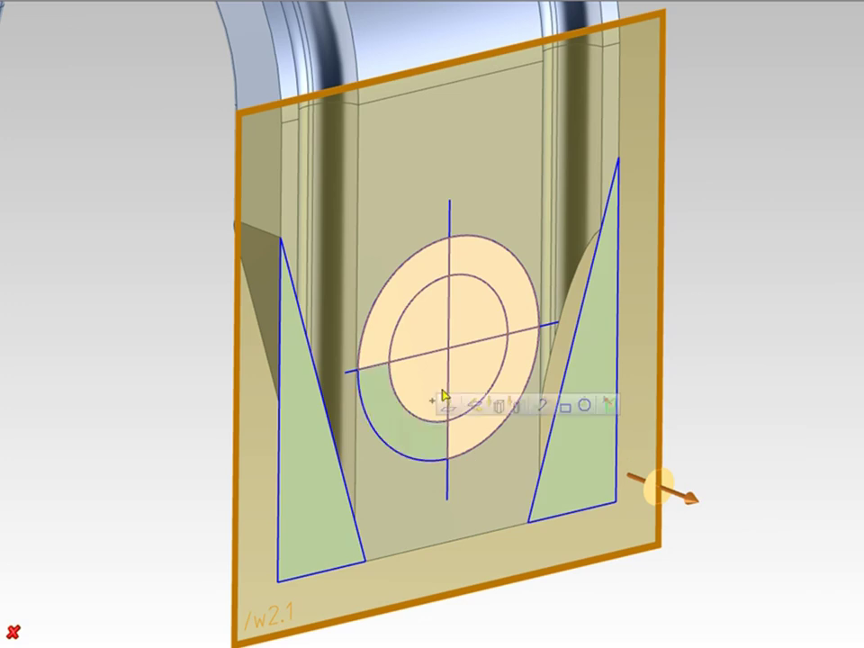
{"action": "left_click", "coordinate": [512, 286], "text": "ctrl"}
{"action": "mouse_move", "coordinate": [696, 506]}
{"action": "left_mouse_down"}
{"action": "mouse_move", "coordinate": [635, 470]}
{"action": "mouse_move", "coordinate": [654, 474]}
{"action": "mouse_move", "coordinate": [681, 507]}
{"action": "left_mouse_up"}
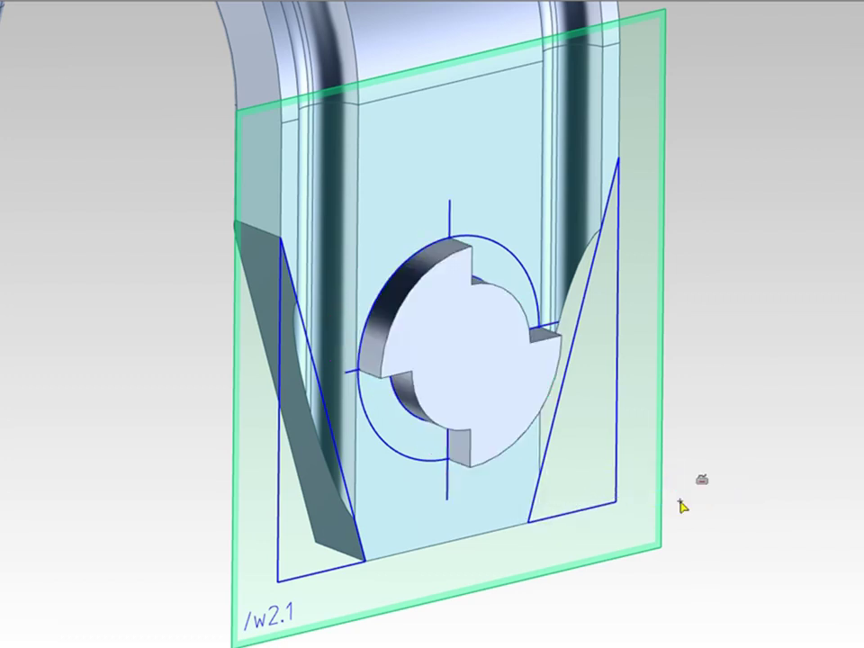
Push the notched boss's front face back through the flange to form a matching notched hole.
{"action": "left_click", "coordinate": [522, 382]}
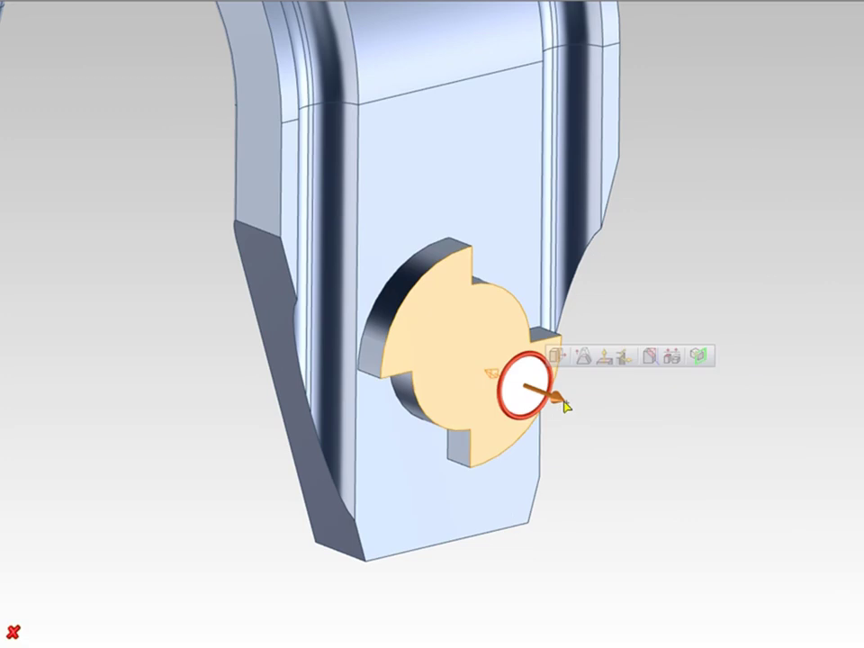
{"action": "left_click", "coordinate": [604, 359]}
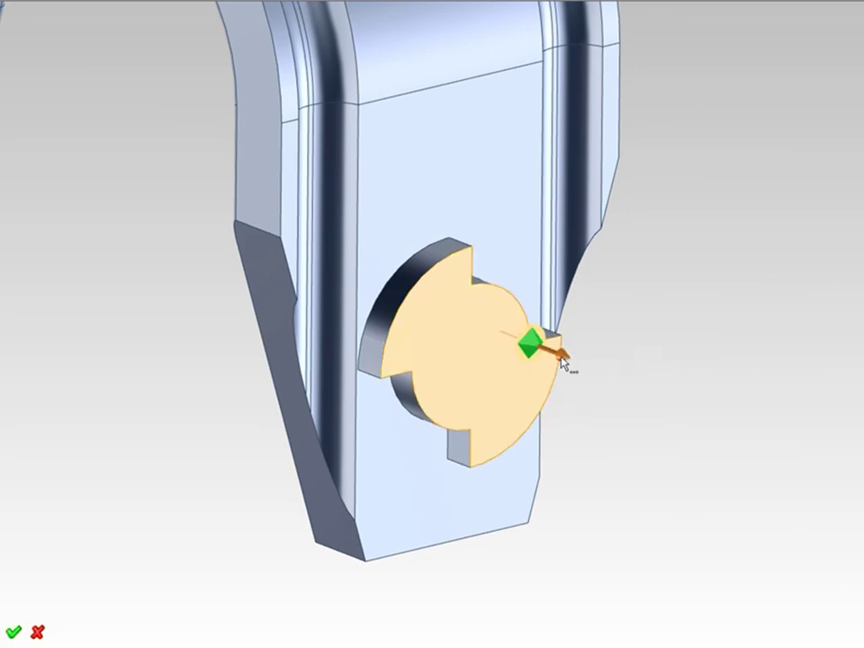
{"action": "left_click", "coordinate": [559, 353]}
{"action": "left_click_drag", "start_coordinate": [563, 358], "coordinate": [448, 321]}
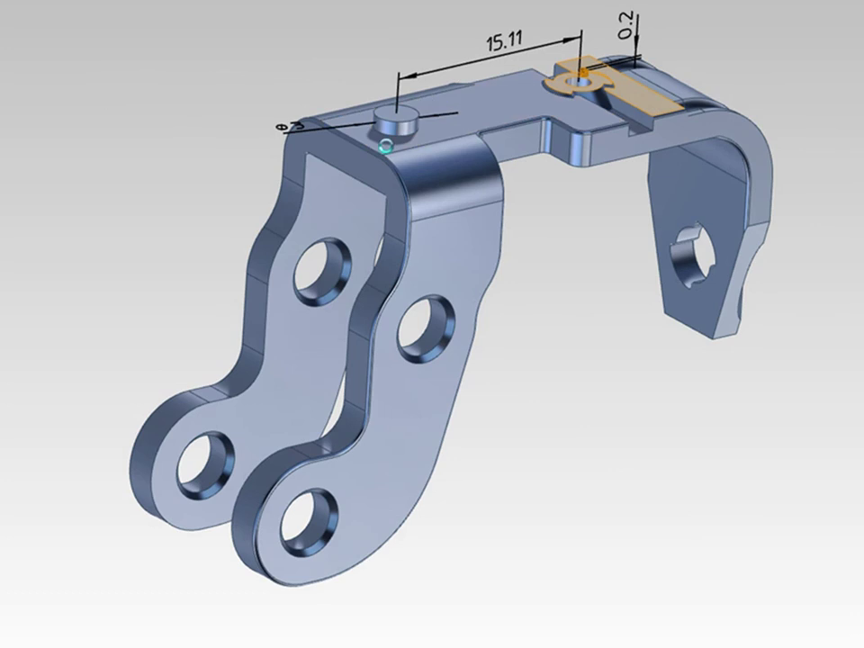
Dimension the distance from the top face to the front arm's lower hole, and the spacing between the two arms.
{"action": "left_click", "coordinate": [320, 519]}
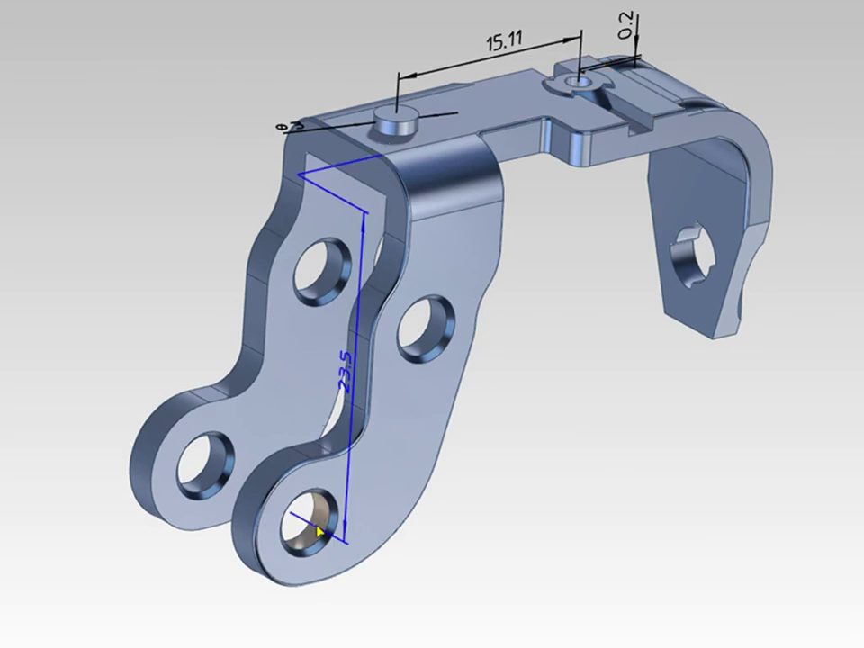
{"action": "left_click", "coordinate": [369, 387]}
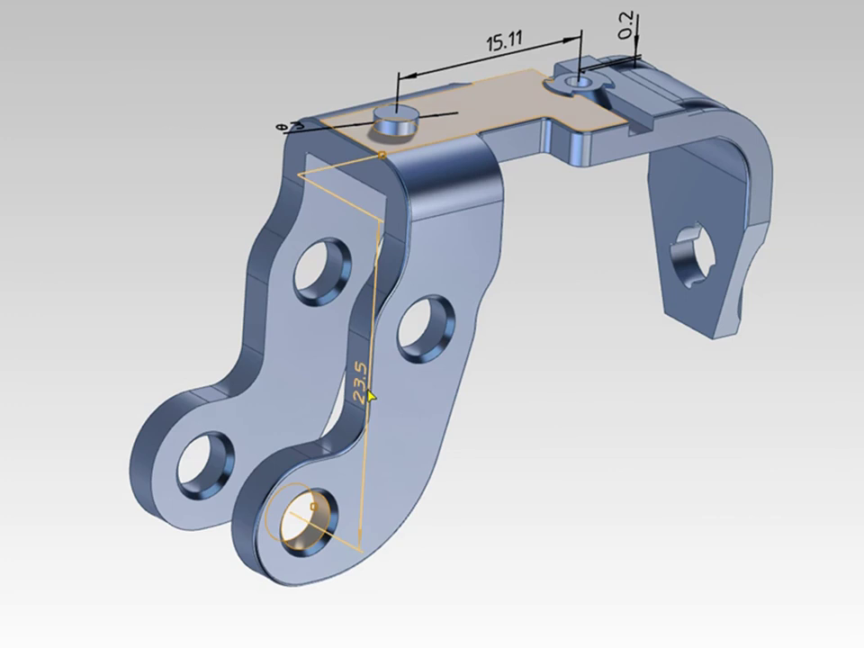
{"action": "left_click", "coordinate": [357, 469]}
{"action": "left_click", "coordinate": [333, 472]}
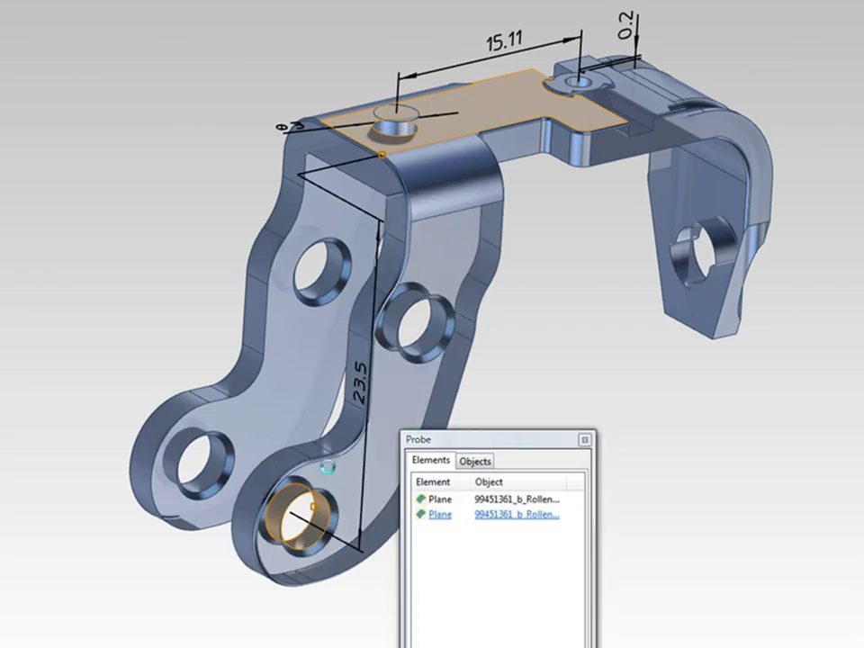
{"action": "left_click", "coordinate": [233, 411]}
{"action": "left_click_drag", "start_coordinate": [236, 416], "coordinate": [286, 383]}
{"action": "key", "text": "Escape"}
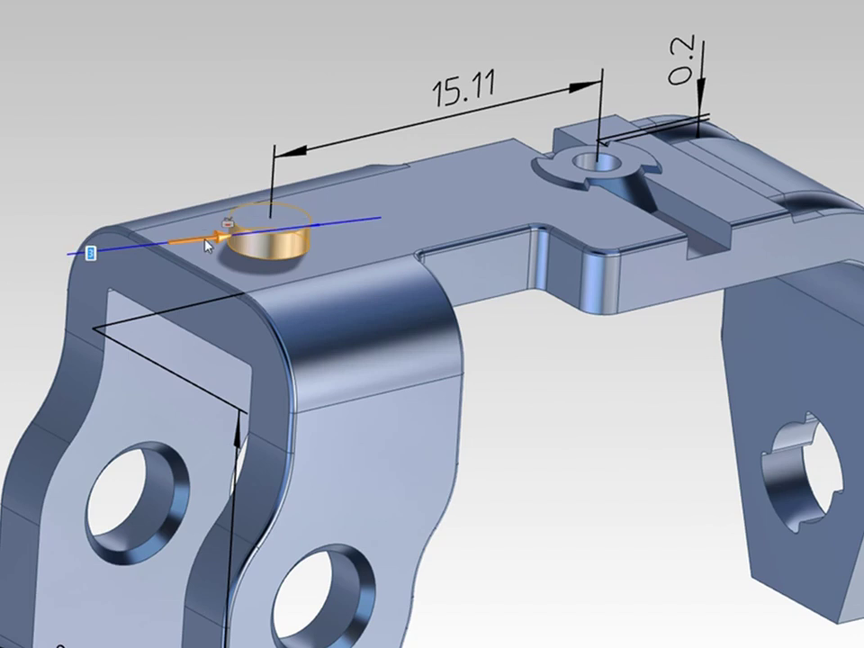
Set the diameter of the cylindrical boss on the top face to 4.8.
{"action": "left_click", "coordinate": [207, 245]}
{"action": "type", "text": "3"}
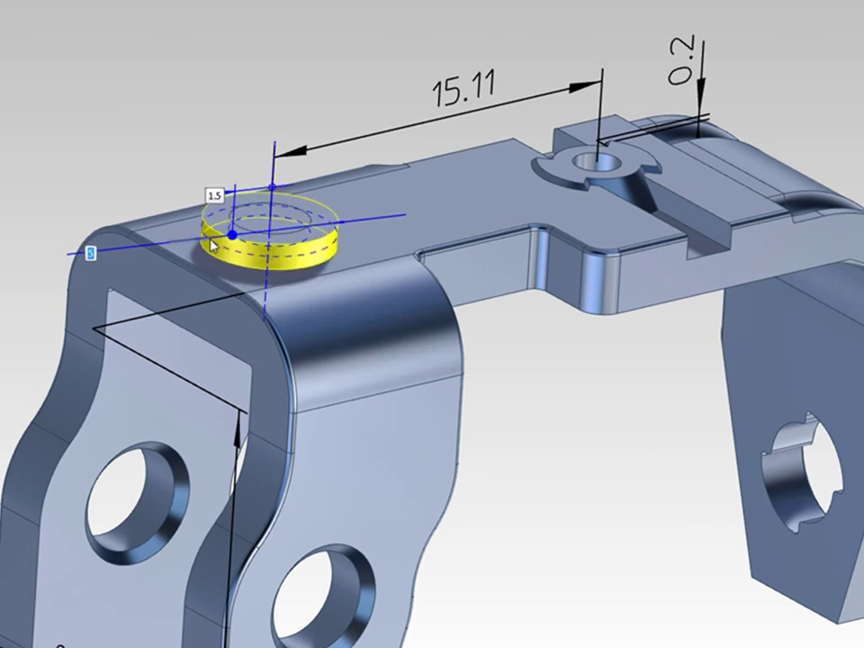
{"action": "type", "text": "4.8"}
{"action": "key", "text": "Return"}
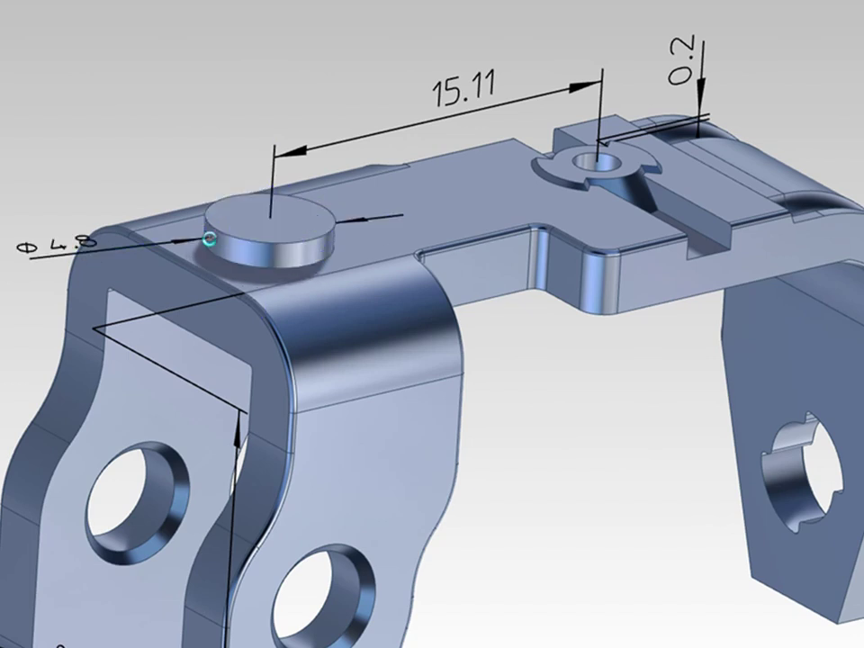
Set the distance between the cylindrical boss and the small hole in the notched ring to 13.
{"action": "left_click", "coordinate": [300, 153]}
{"action": "type", "text": "13.8"}
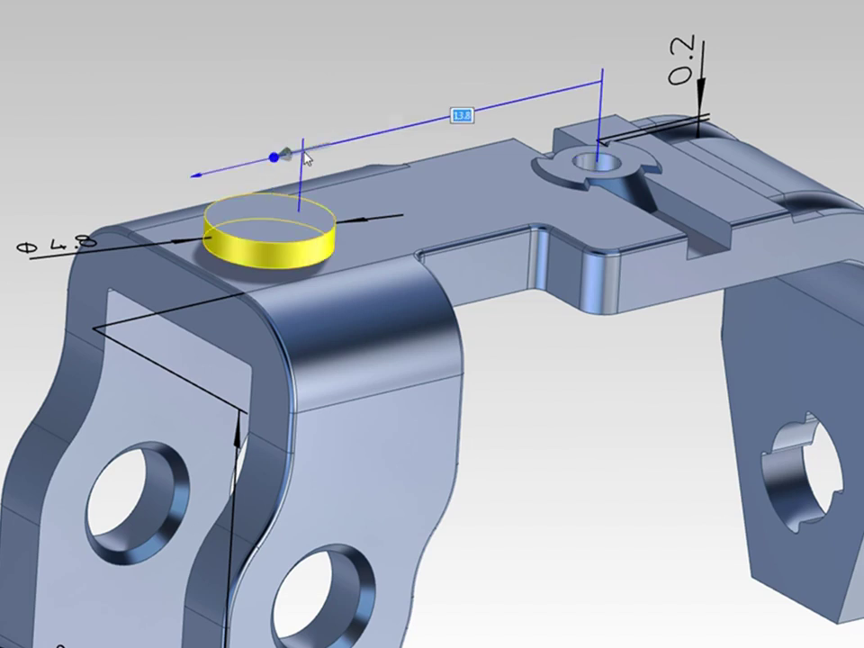
{"action": "key", "text": "Return"}
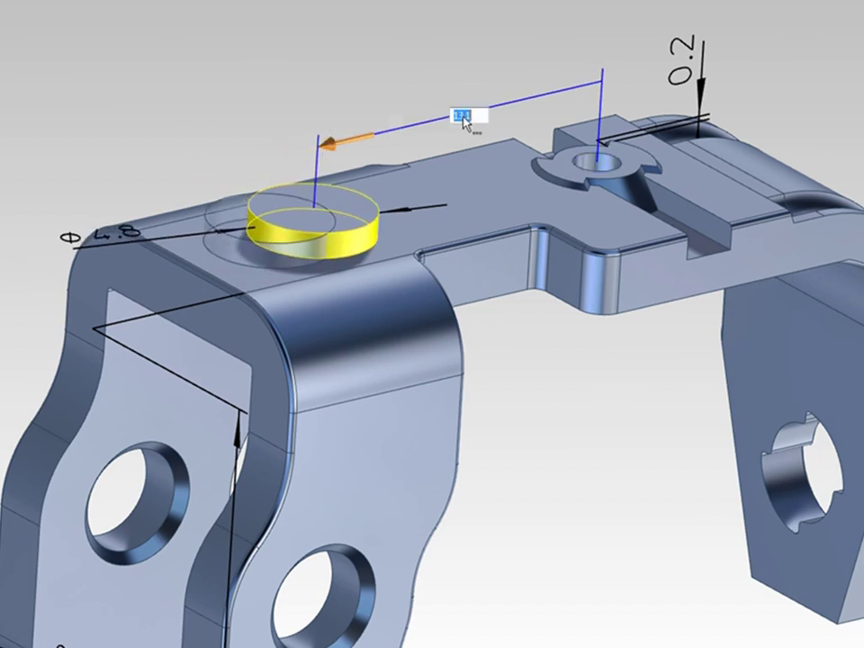
{"action": "type", "text": "13"}
{"action": "key", "text": "Return"}
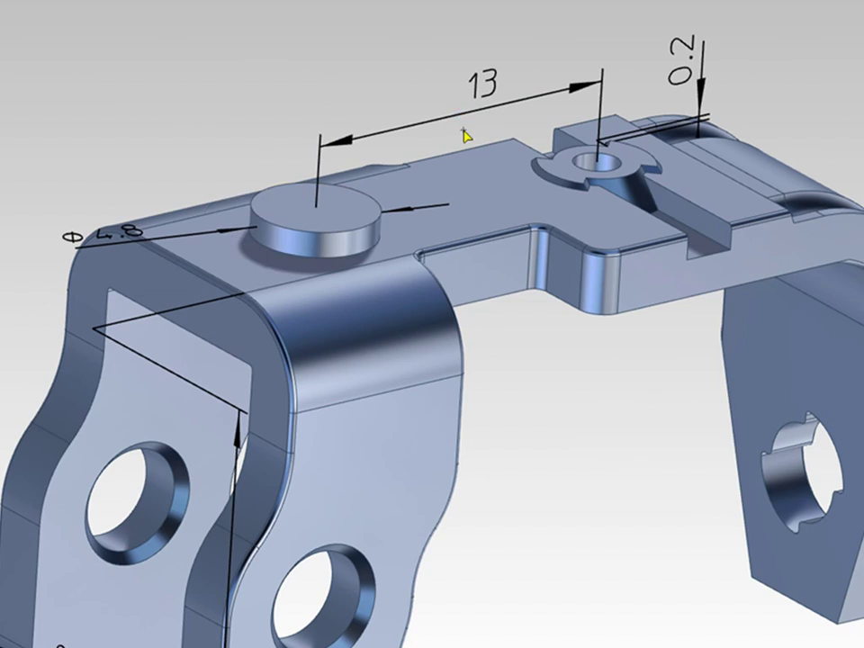
Raise the notched ring's top face with Stretch by setting its height offset from the neighbouring face to 1.
{"action": "left_click", "coordinate": [702, 95]}
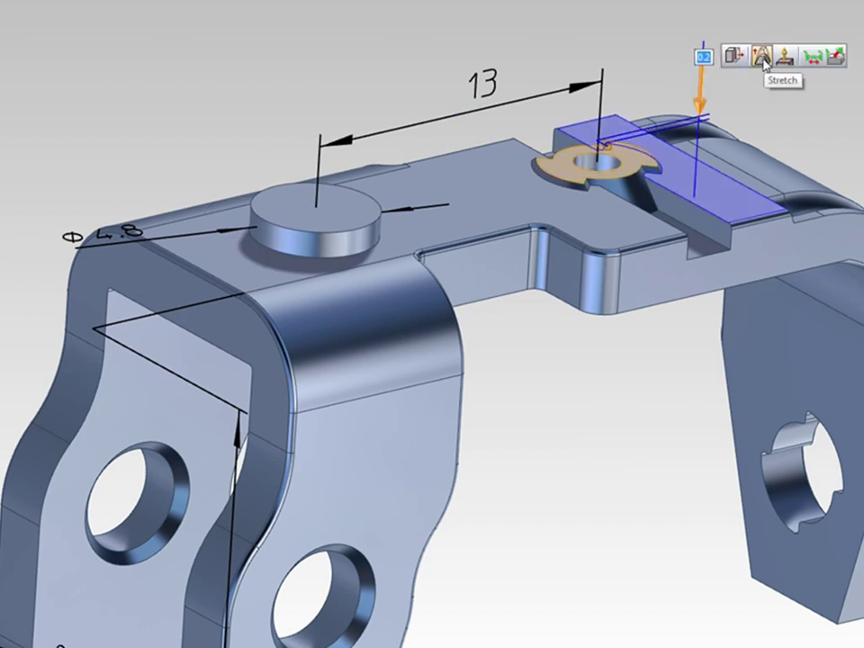
{"action": "left_click", "coordinate": [764, 63]}
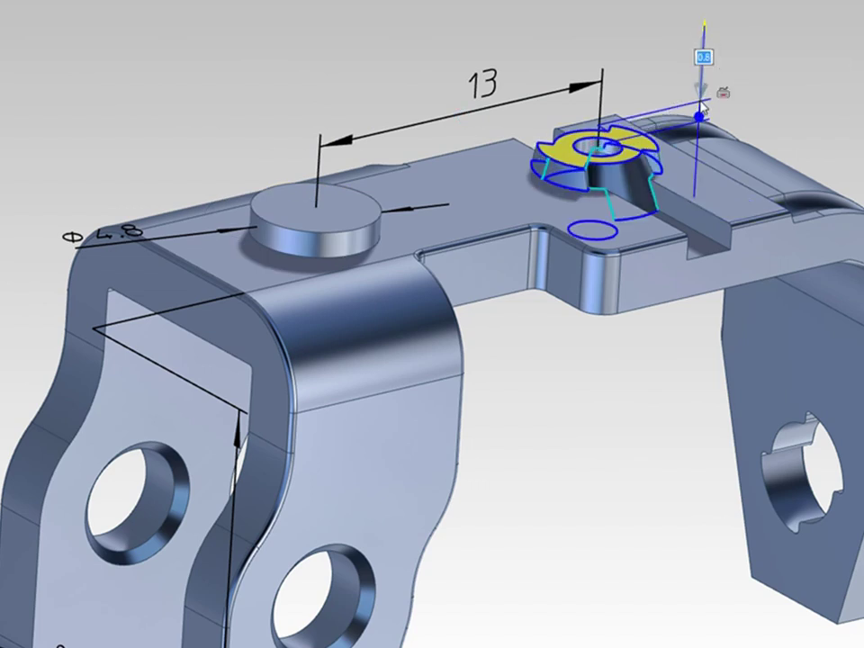
{"action": "left_click", "coordinate": [704, 61]}
{"action": "type", "text": "1"}
{"action": "key", "text": "Return"}
{"action": "left_click", "coordinate": [729, 64]}
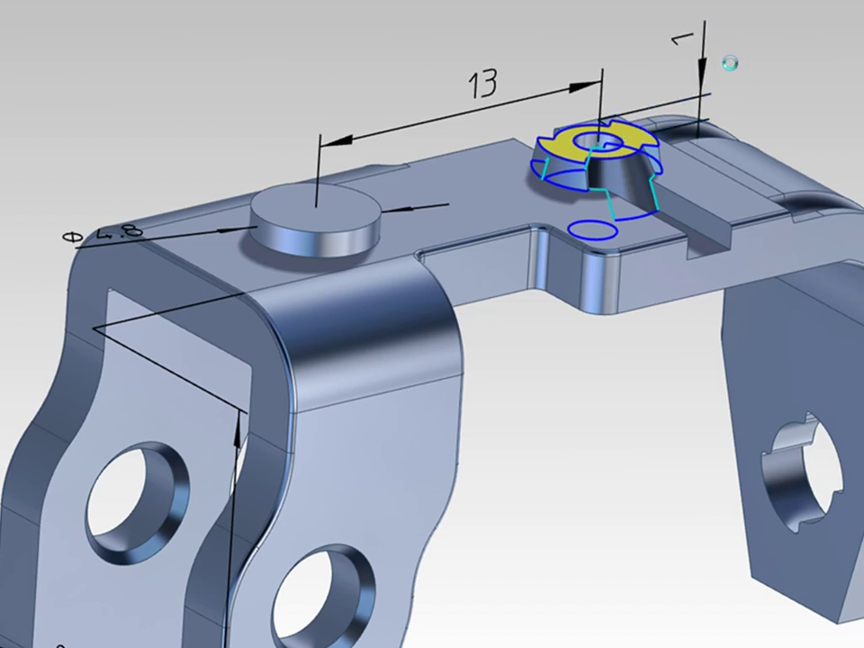
Start editing the top-face-to-lower-hole distance and add the rounded end faces of both arms to the moved faces.
{"action": "key", "text": "ctrl+f"}
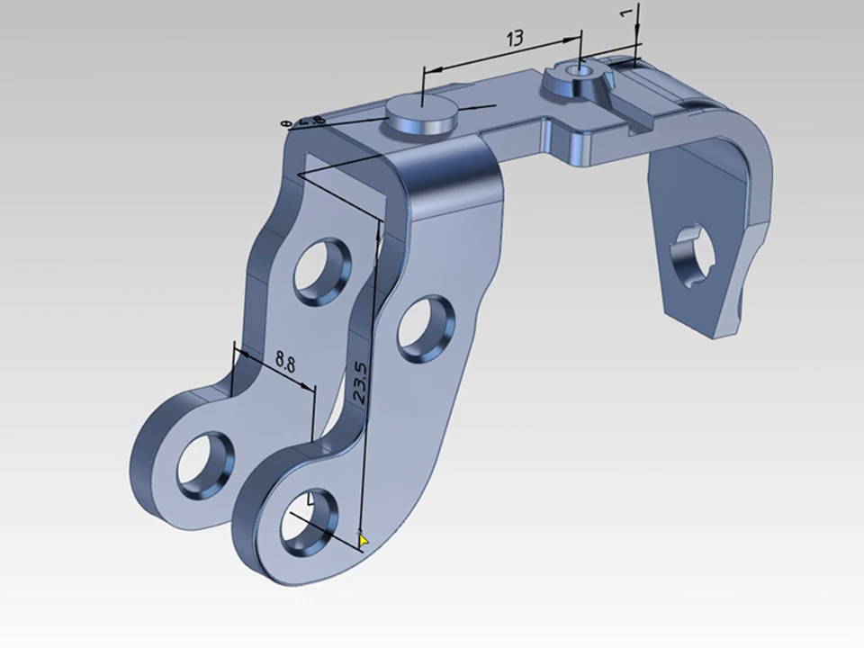
{"action": "left_click", "coordinate": [360, 533]}
{"action": "left_click", "coordinate": [401, 502]}
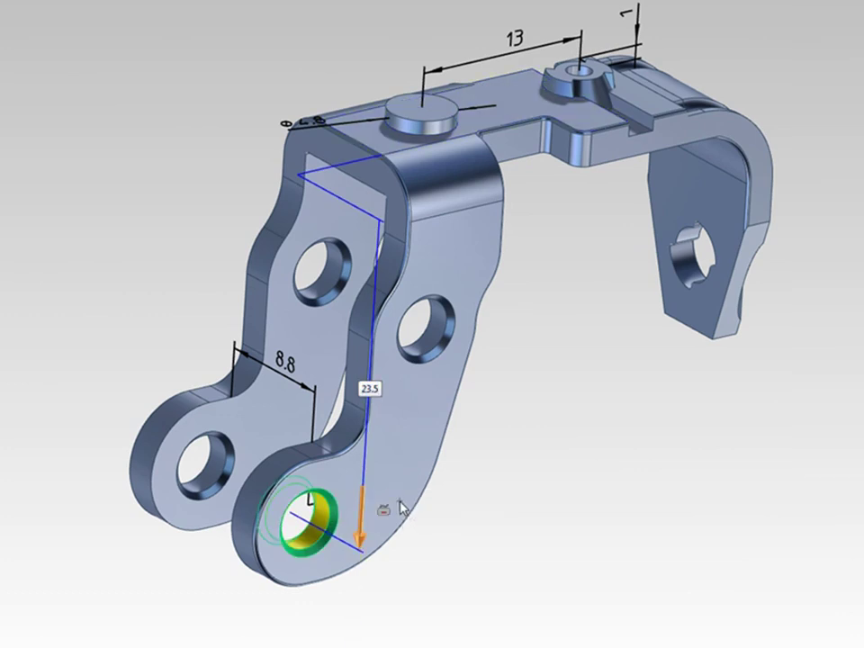
{"action": "left_click", "coordinate": [383, 510]}
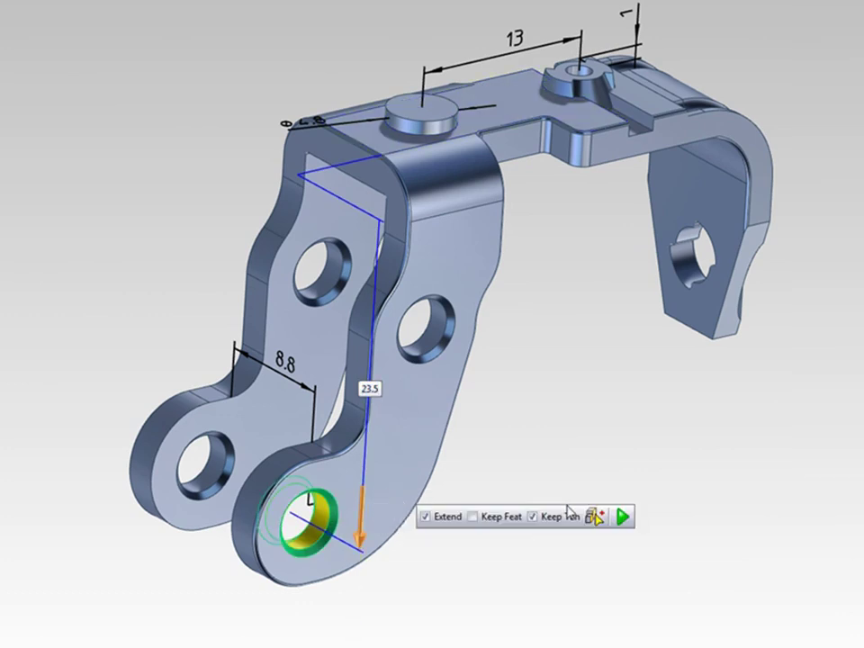
{"action": "left_click", "coordinate": [590, 514]}
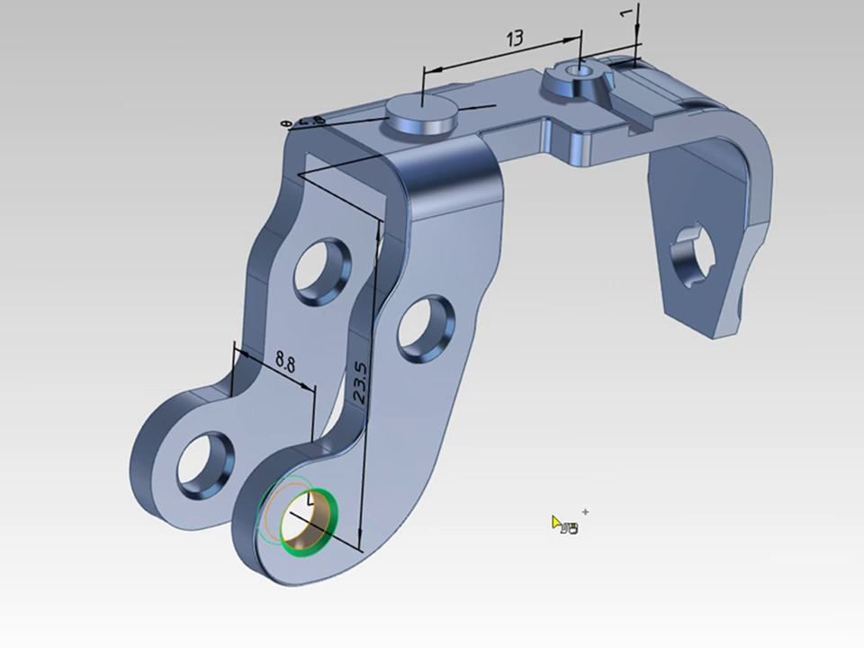
{"action": "left_click", "coordinate": [155, 433]}
{"action": "left_click", "coordinate": [255, 484]}
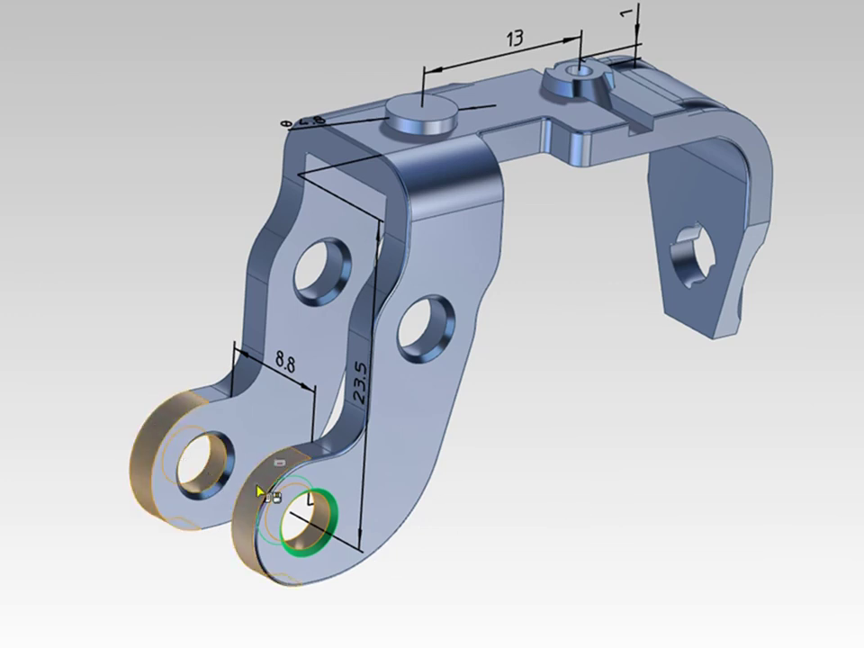
{"action": "right_click", "coordinate": [217, 543]}
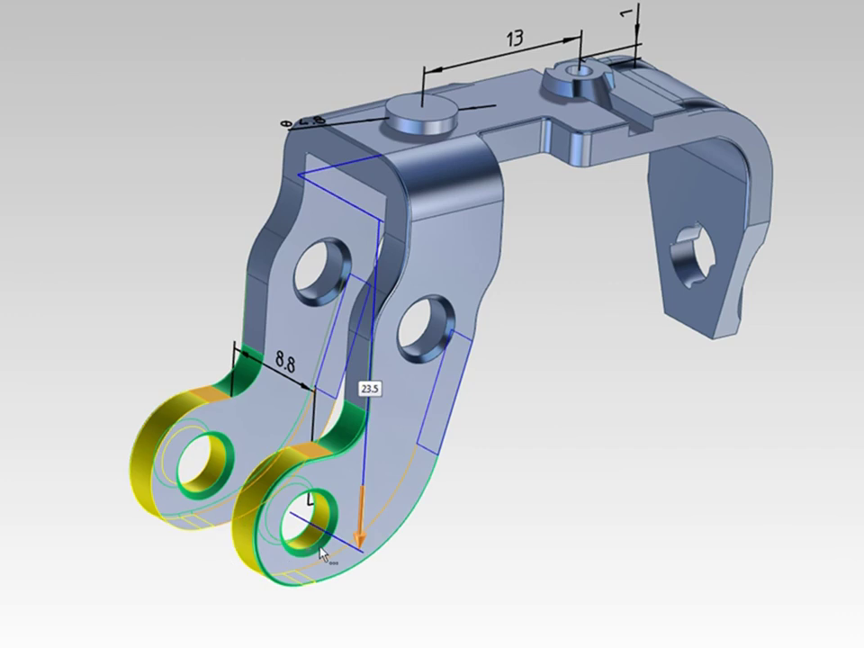
Set the distance from the top face to the lower arm hole to 25, moving both arm ends together.
{"action": "left_click_drag", "start_coordinate": [363, 544], "coordinate": [364, 580]}
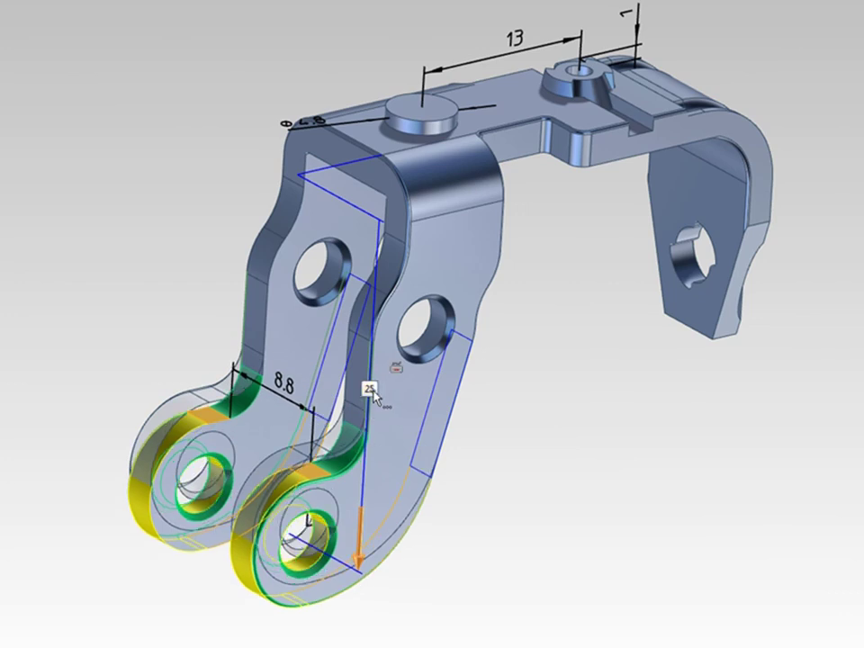
{"action": "scroll", "coordinate": [372, 394], "scroll_direction": "up", "scroll_amount": 5}
{"action": "key", "text": "Return"}
{"action": "left_click", "coordinate": [410, 574]}
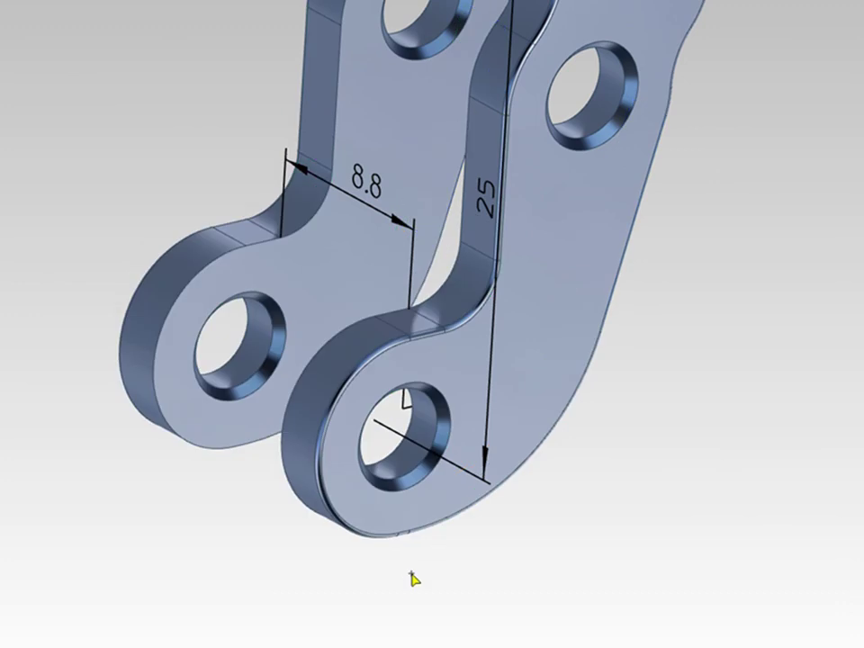
{"action": "key", "text": "ctrl+f"}
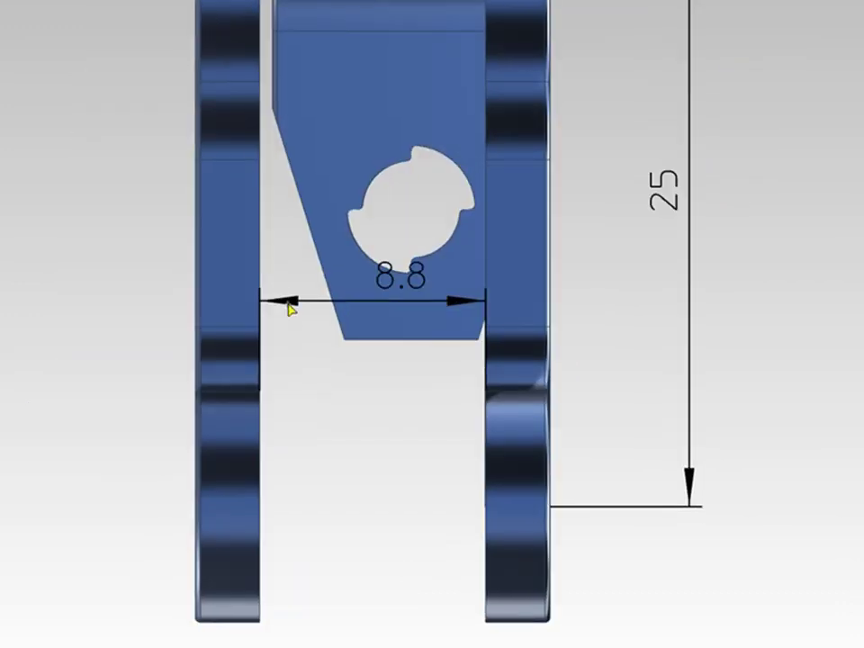
{"action": "left_click_drag", "start_coordinate": [289, 302], "coordinate": [243, 302]}
{"action": "key", "text": "Escape"}
{"action": "left_click", "coordinate": [478, 302]}
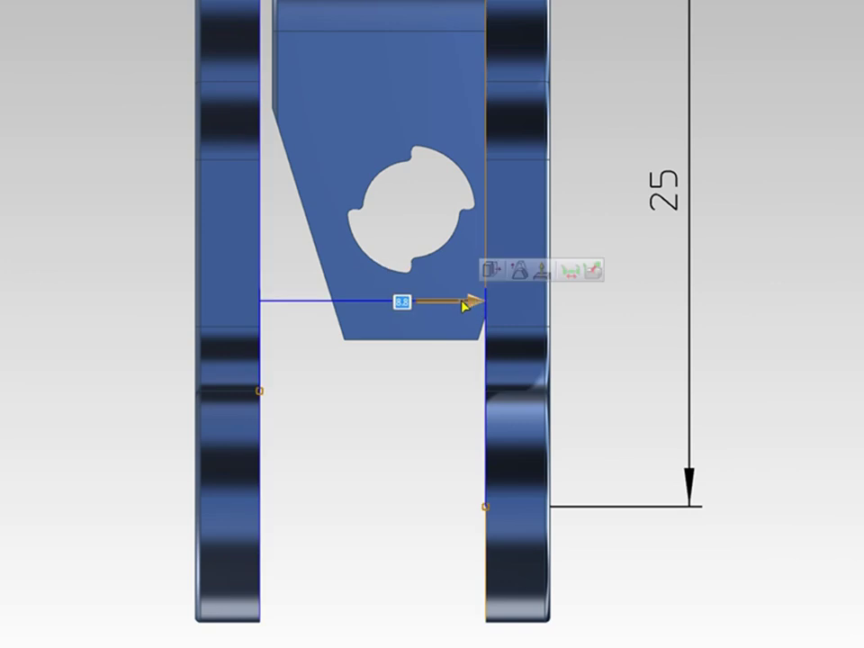
{"action": "left_click_drag", "start_coordinate": [494, 307], "coordinate": [515, 305]}
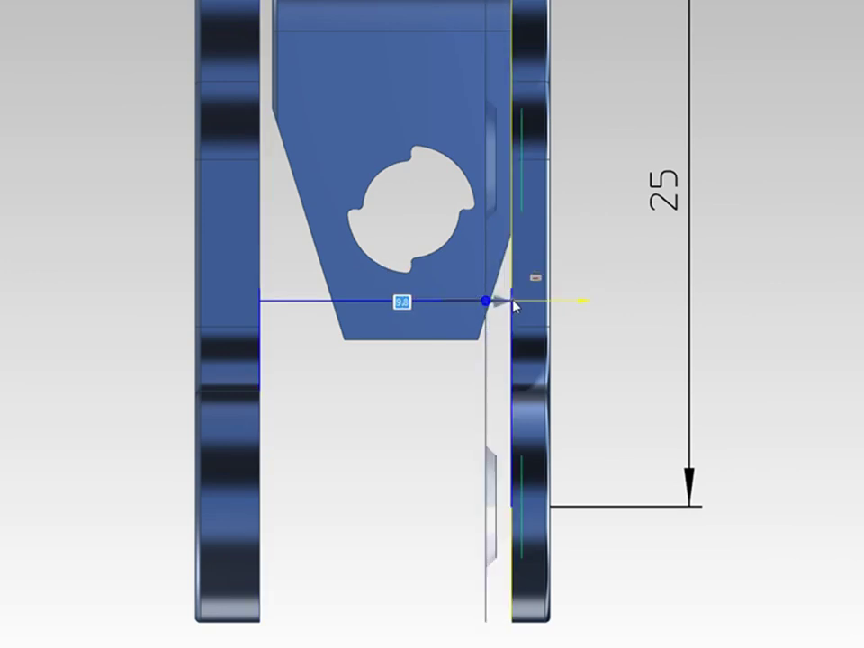
{"action": "key", "text": "Escape"}
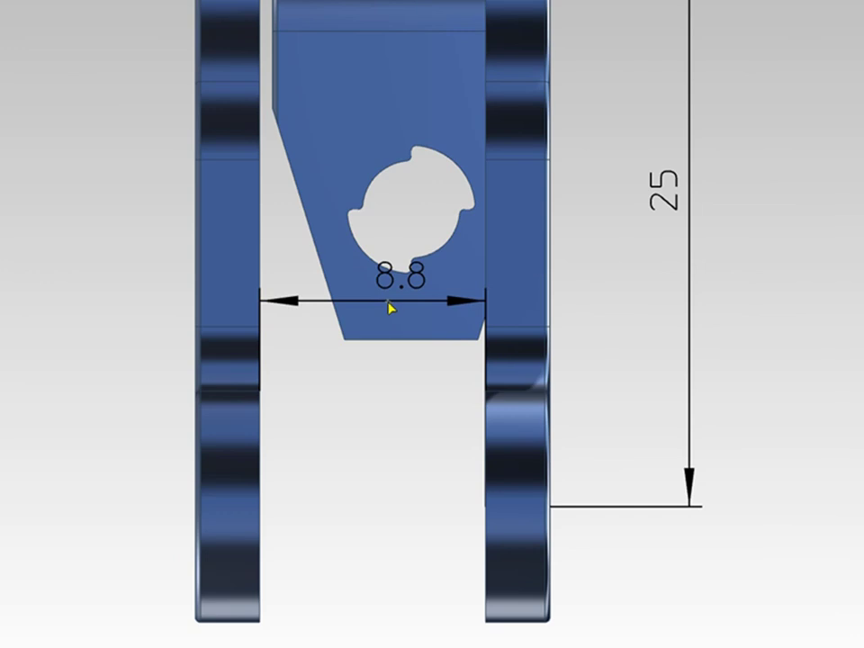
Set the spacing between the two arms to 10, moving both inner faces symmetrically.
{"action": "left_click_drag", "start_coordinate": [358, 300], "coordinate": [343, 301]}
{"action": "type", "text": "10"}
{"action": "key", "text": "Return"}
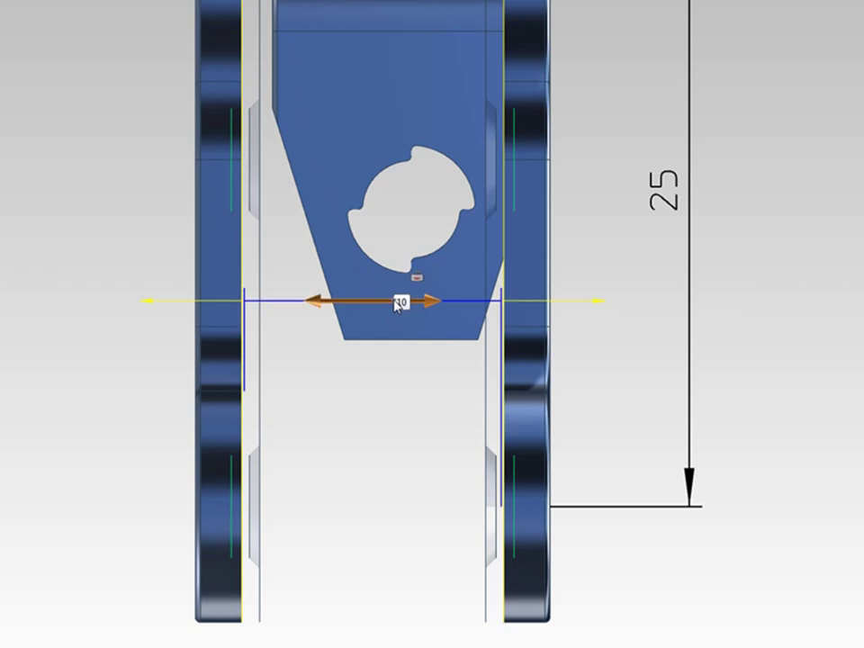
{"action": "middle_click_drag", "start_coordinate": [357, 352], "coordinate": [358, 352]}
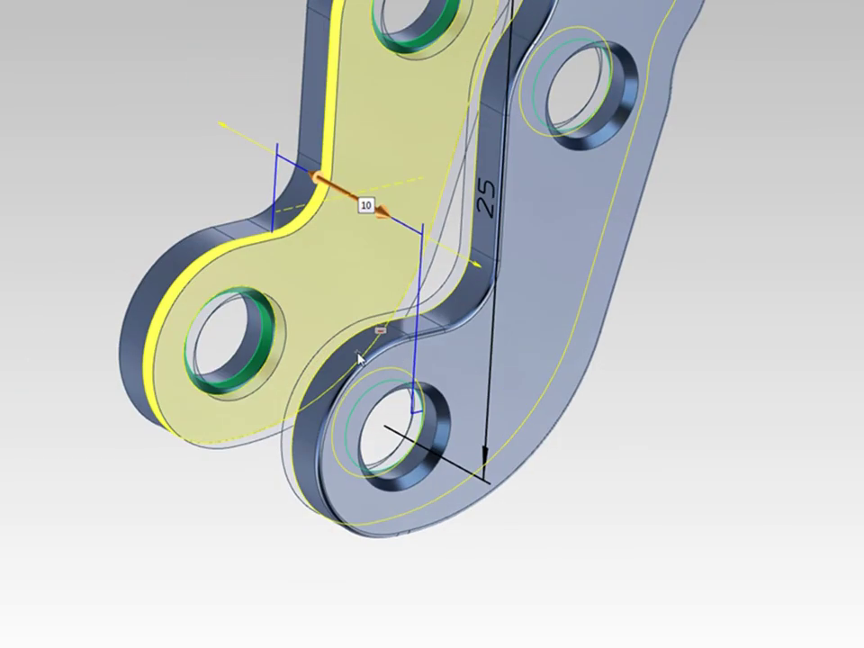
{"action": "left_click", "coordinate": [612, 567]}
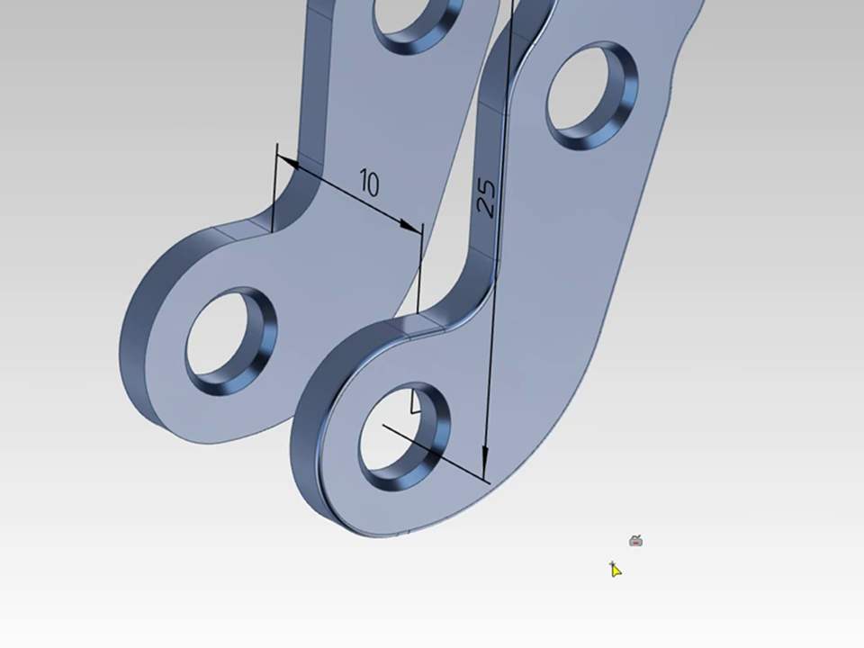
Select the bracket's end section with the notched ring and curved leg, and move it outward along the bracket's straight lower edge.
{"action": "key", "text": "ctrl+f"}
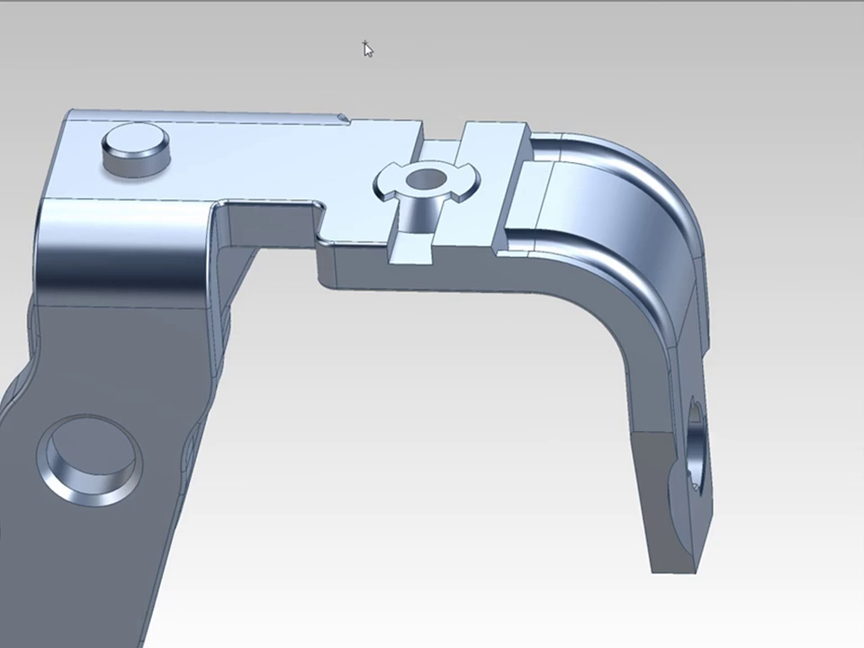
{"action": "left_click_drag", "start_coordinate": [360, 47], "coordinate": [428, 280]}
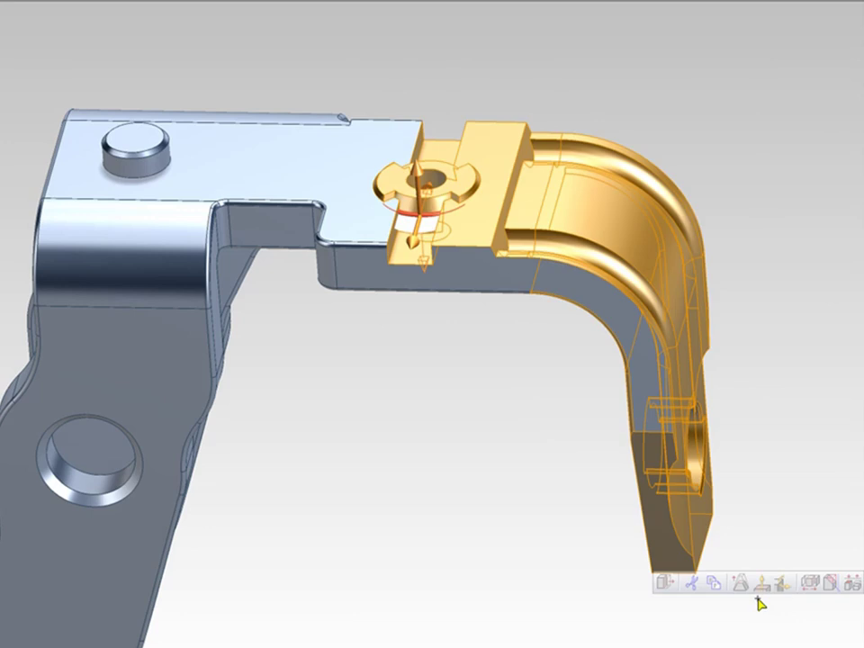
{"action": "left_click", "coordinate": [666, 583]}
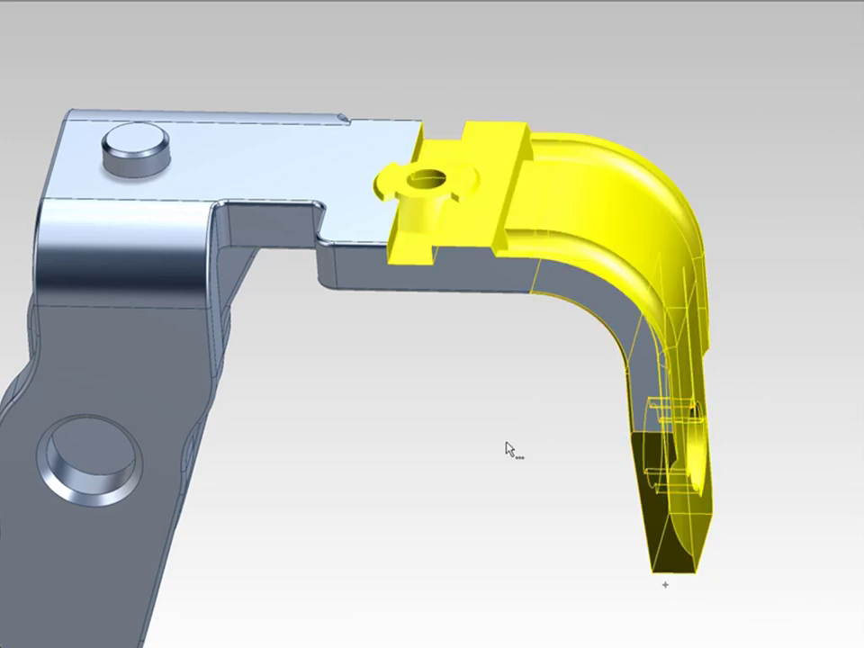
{"action": "left_click", "coordinate": [404, 293]}
{"action": "left_click", "coordinate": [438, 289]}
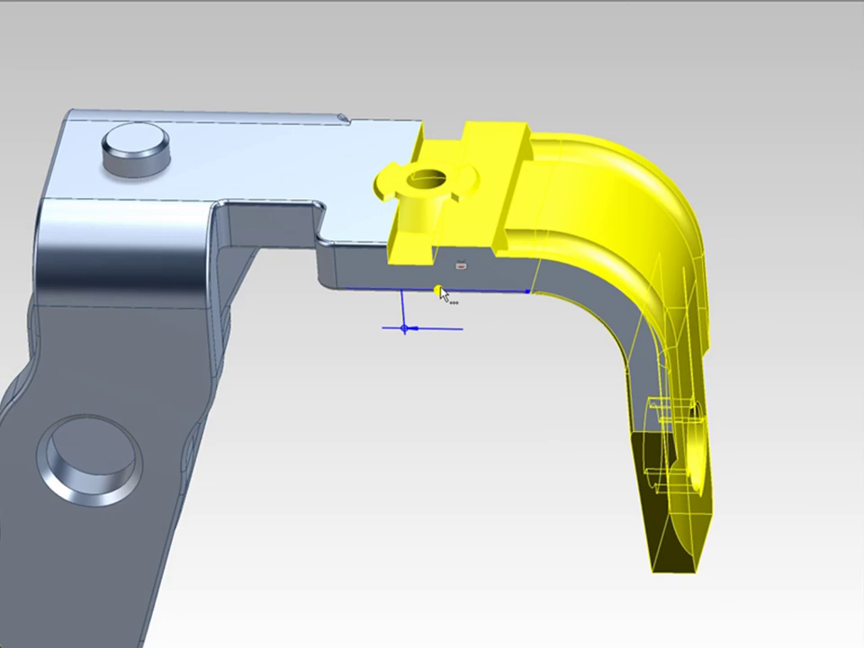
{"action": "left_click_drag", "start_coordinate": [447, 296], "coordinate": [461, 295]}
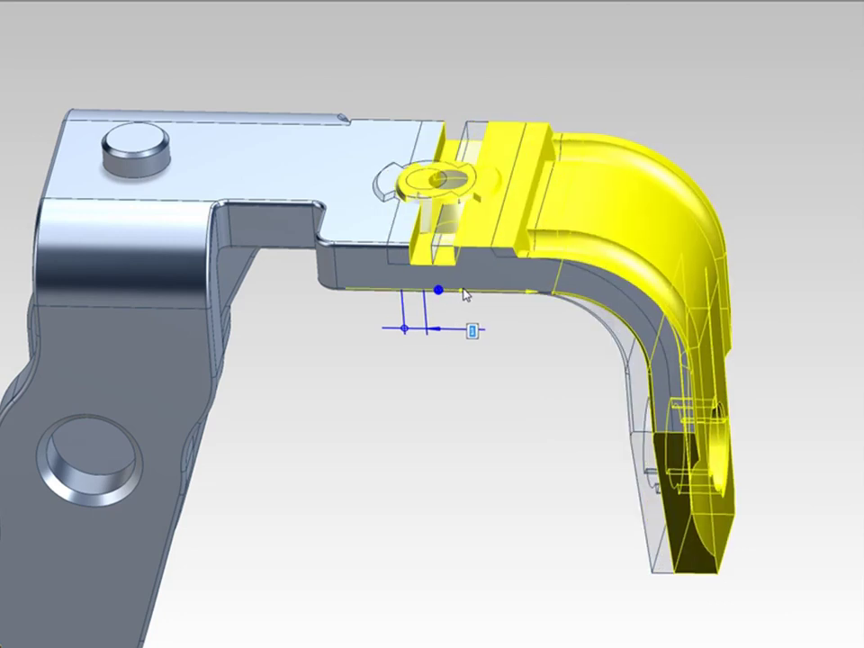
{"action": "left_click", "coordinate": [463, 290]}
Reference the move from the side arm's upper hole to the notched ring's hole and set that distance to 17.1.
{"action": "left_click", "coordinate": [393, 328]}
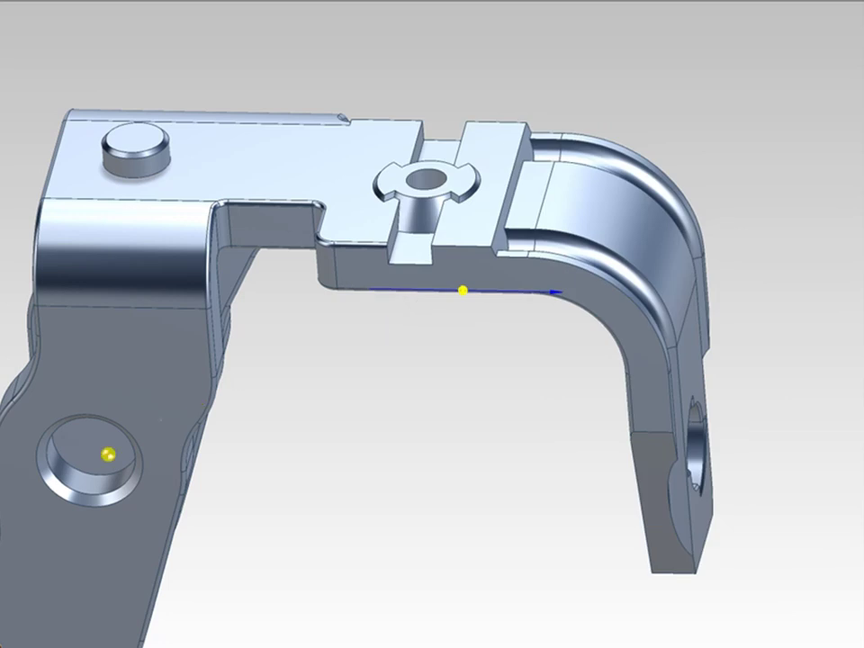
{"action": "left_click", "coordinate": [94, 454]}
{"action": "left_click", "coordinate": [415, 329]}
{"action": "left_click", "coordinate": [417, 199]}
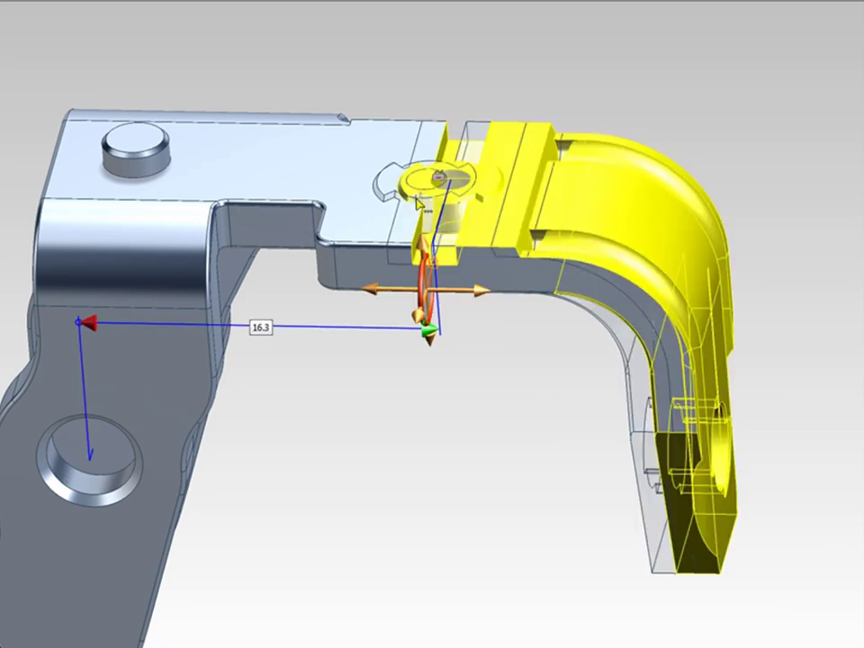
{"action": "left_click", "coordinate": [476, 292]}
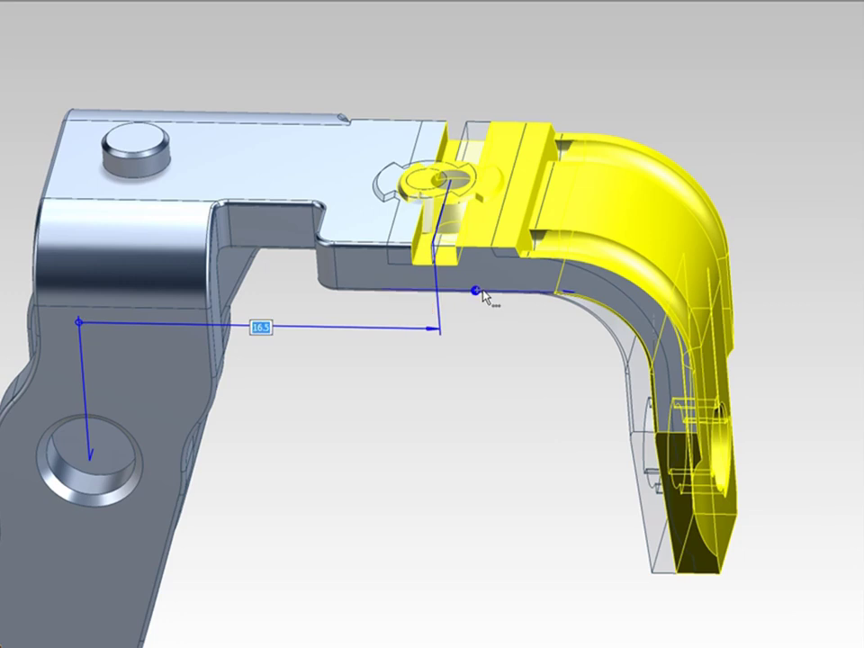
{"action": "type", "text": "17.1"}
{"action": "key", "text": "Return"}
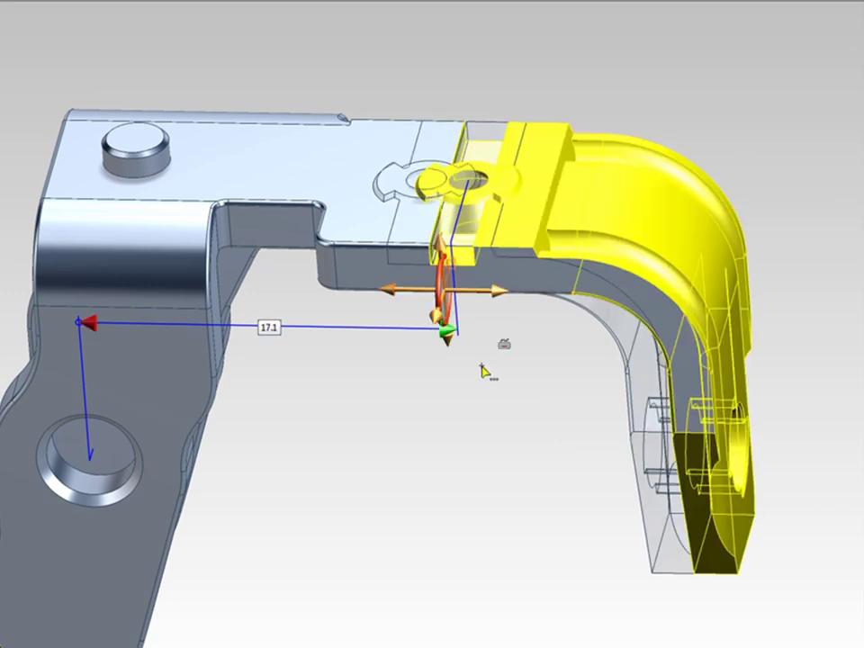
Re-reference the far end of the move distance to the bent leg's outer face and set the distance to 30.
{"action": "left_click", "coordinate": [447, 331]}
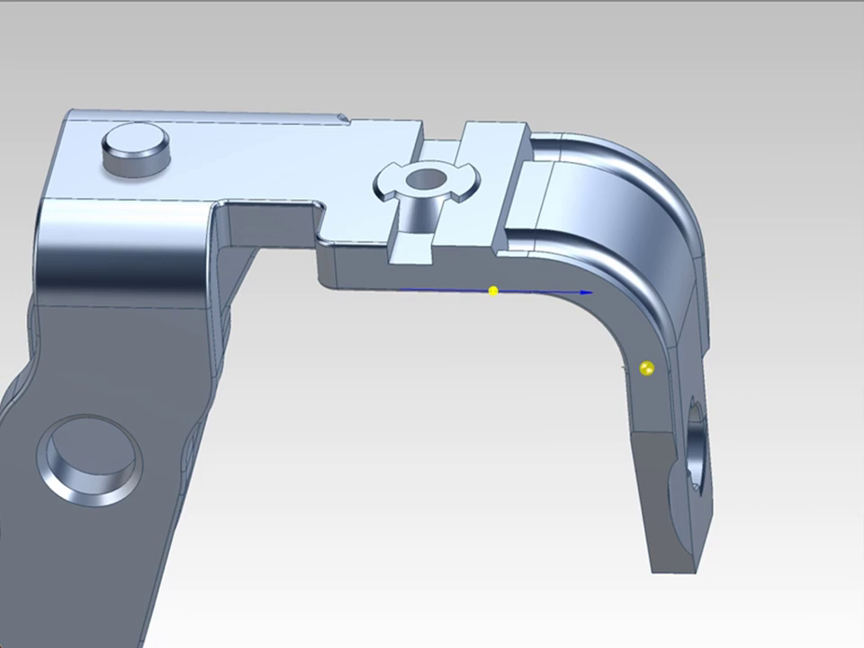
{"action": "left_click", "coordinate": [696, 368]}
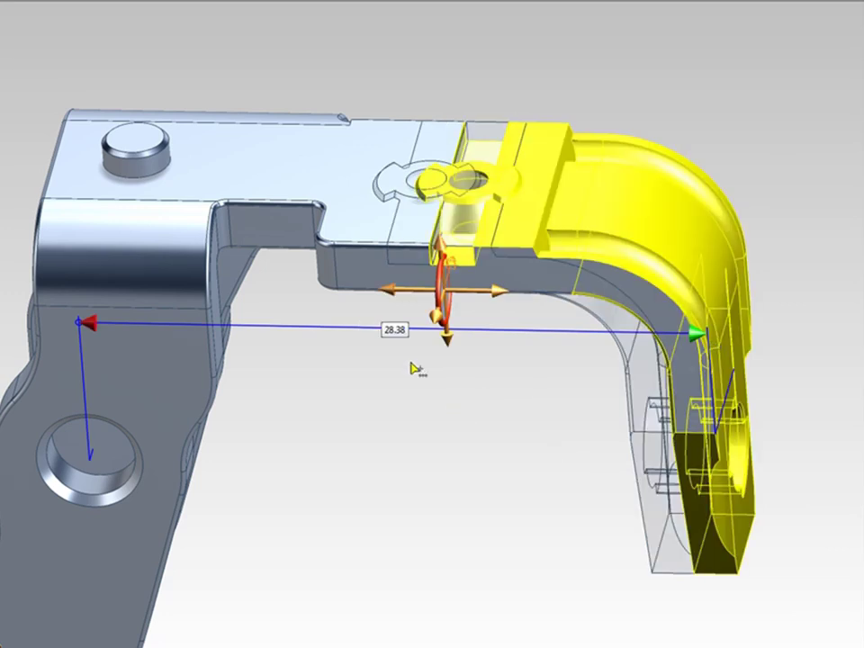
{"action": "type", "text": "30"}
{"action": "key", "text": "Return"}
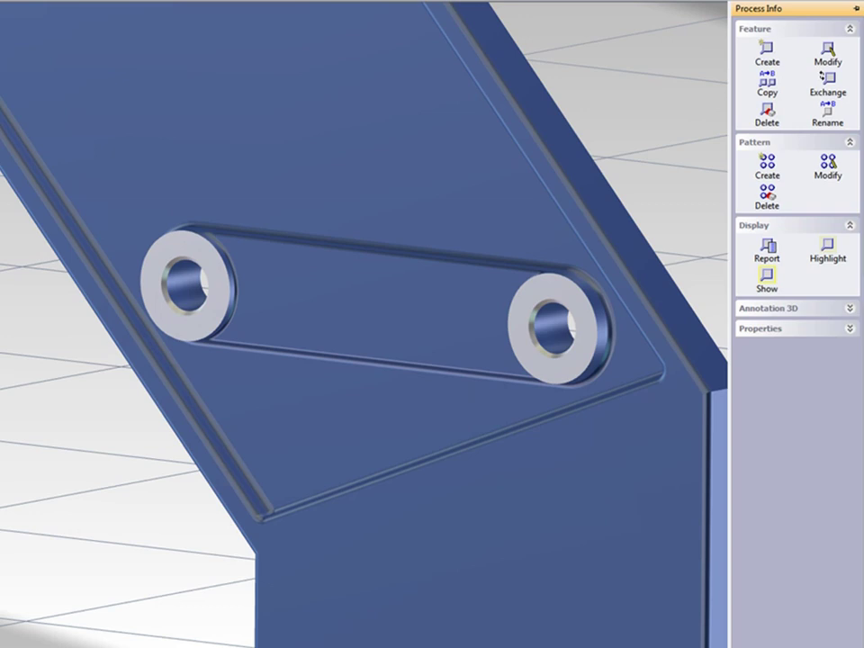
Create a Boss feature from the slot-shaped raised faces with two rings, using one ring's hole as the reference position.
{"action": "left_click", "coordinate": [767, 56]}
{"action": "double_click", "coordinate": [736, 79]}
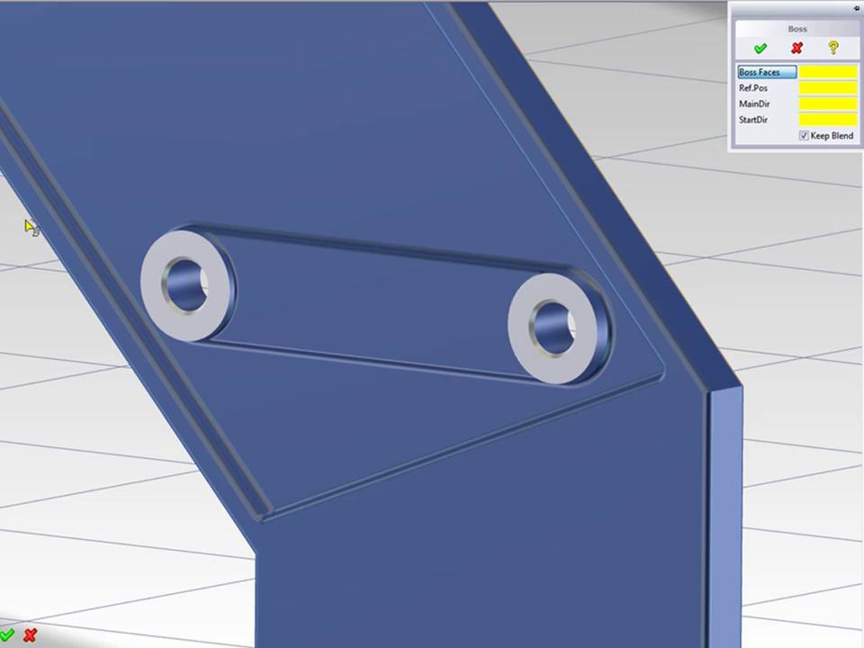
{"action": "left_click_drag", "start_coordinate": [17, 213], "coordinate": [658, 436]}
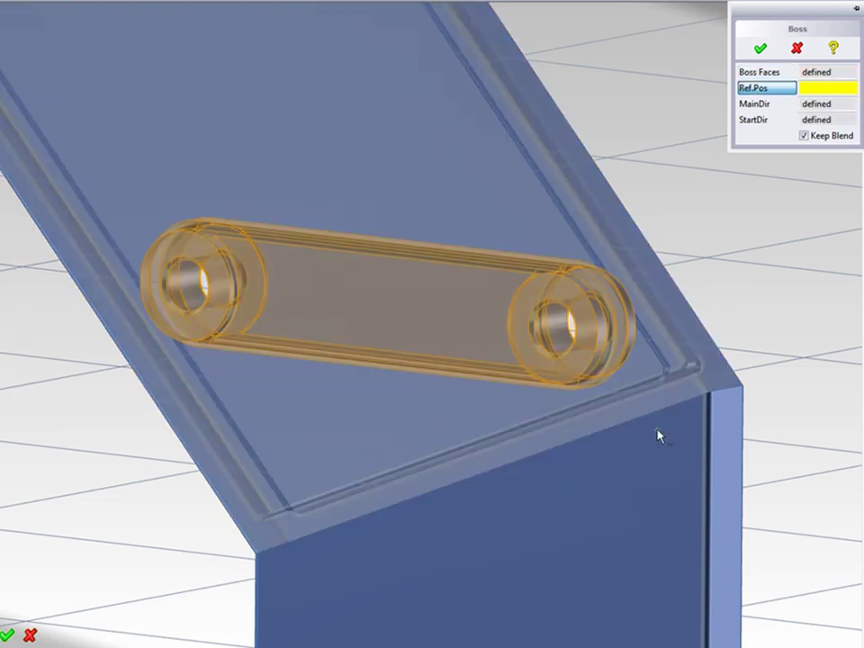
{"action": "left_click", "coordinate": [568, 355]}
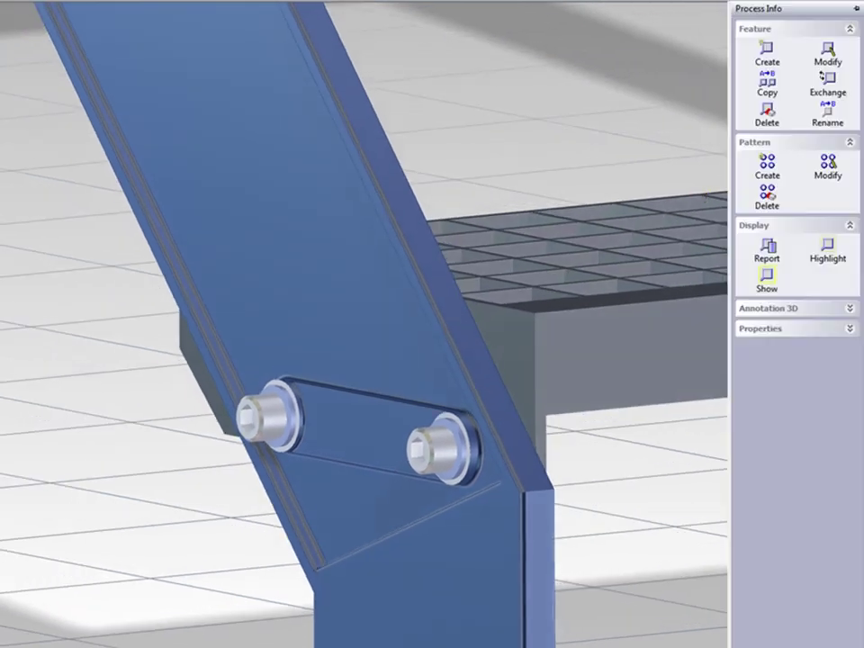
Start a linear pattern with the slot-shaped boss feature and the stair tread assembly as its source.
{"action": "left_click", "coordinate": [767, 166]}
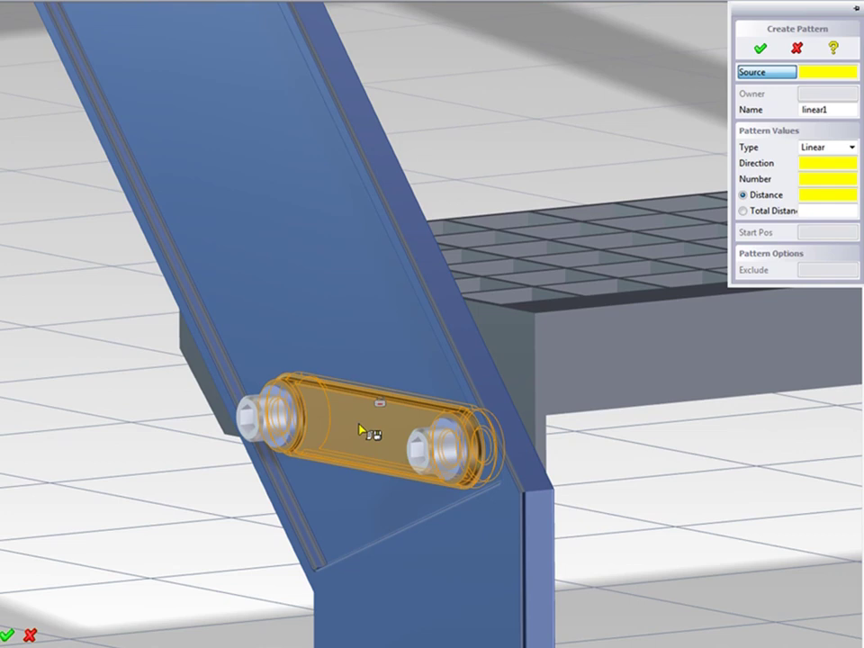
{"action": "left_click", "coordinate": [402, 430]}
{"action": "left_click", "coordinate": [535, 317]}
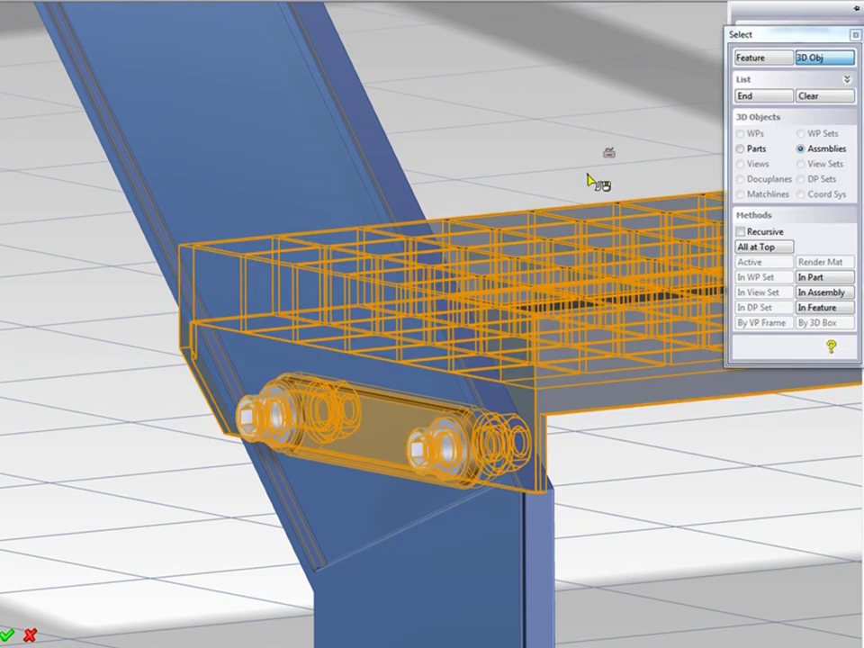
{"action": "scroll", "coordinate": [369, 578], "scroll_direction": "down", "scroll_amount": 8}
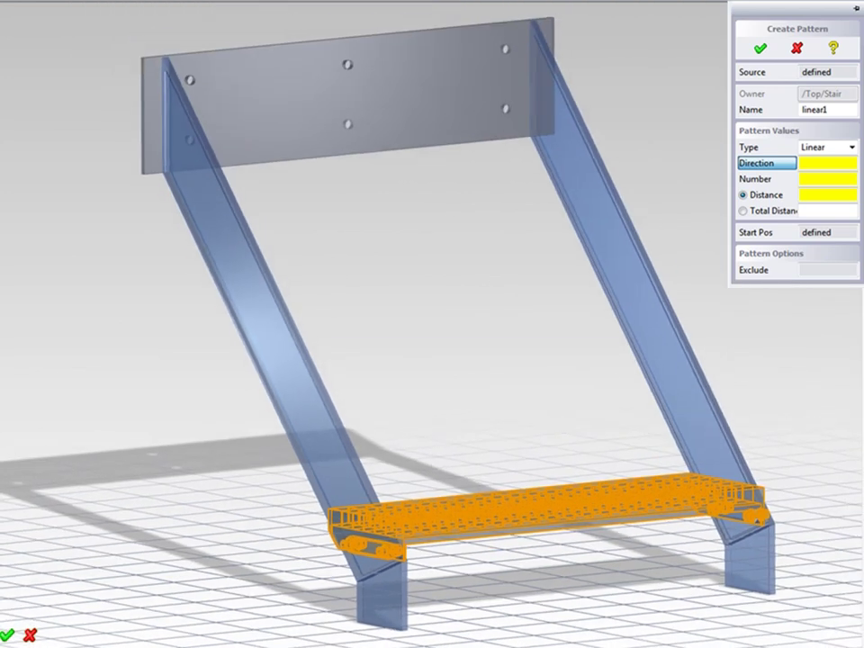
Direct the linear pattern up along the stair's inclined stringer, with 4 instances spaced at a distance of 247.
{"action": "left_click", "coordinate": [297, 362]}
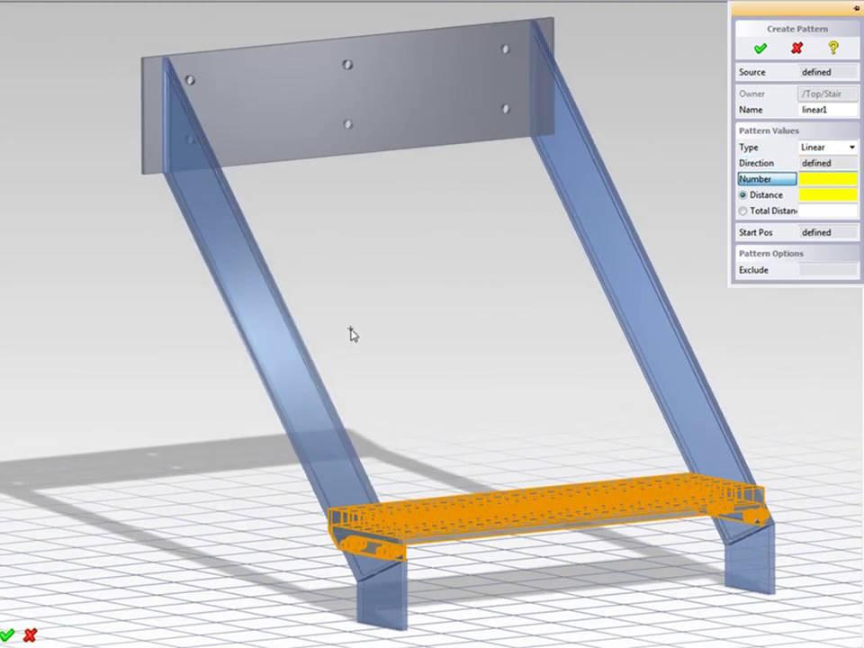
{"action": "key", "text": "Return"}
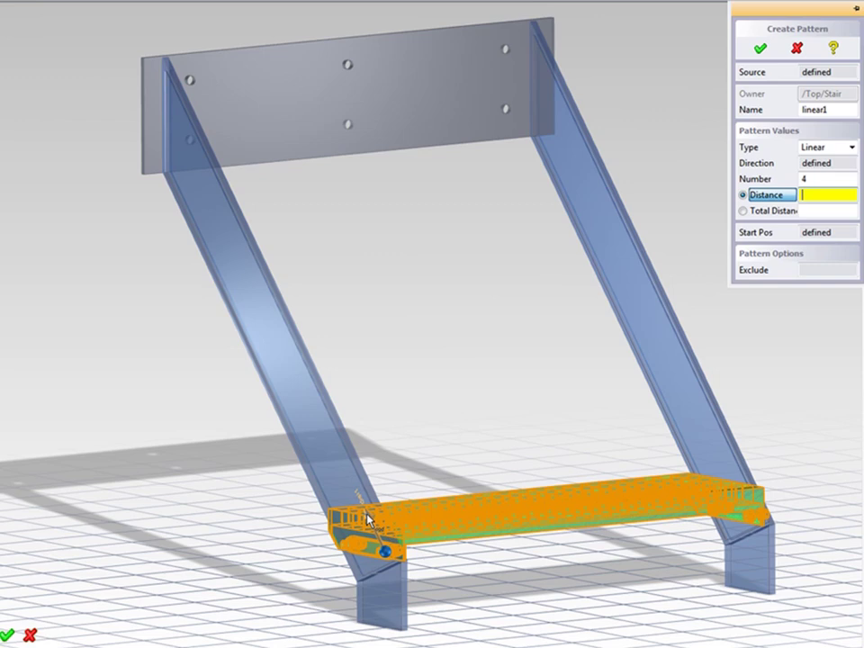
{"action": "left_click", "coordinate": [333, 438]}
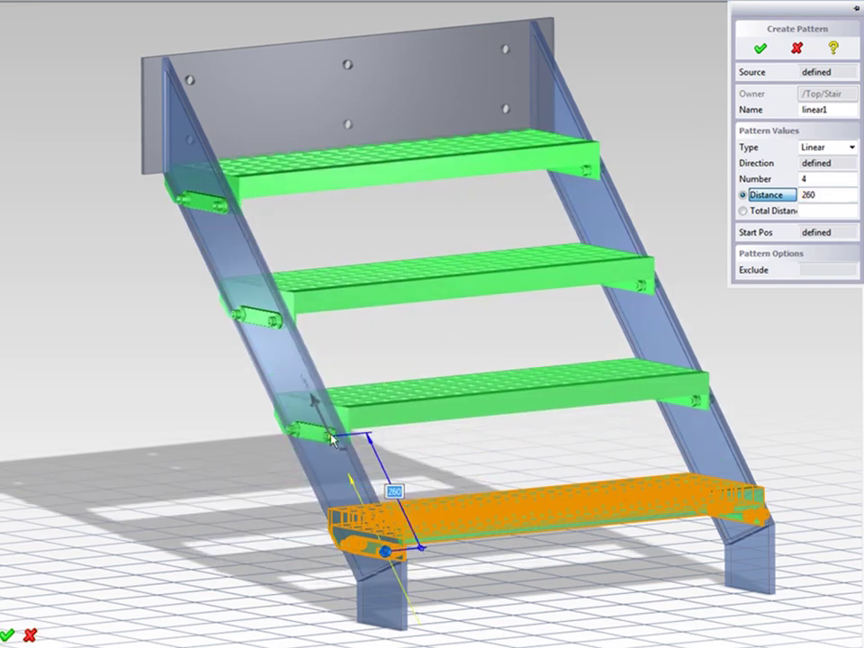
{"action": "left_click_drag", "start_coordinate": [330, 434], "coordinate": [331, 436]}
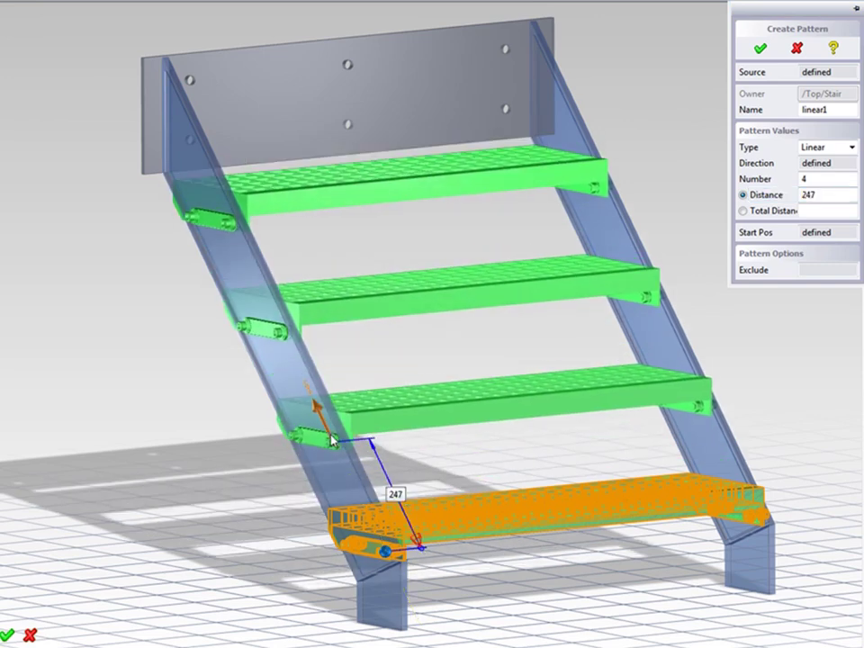
{"action": "middle_click", "coordinate": [333, 439]}
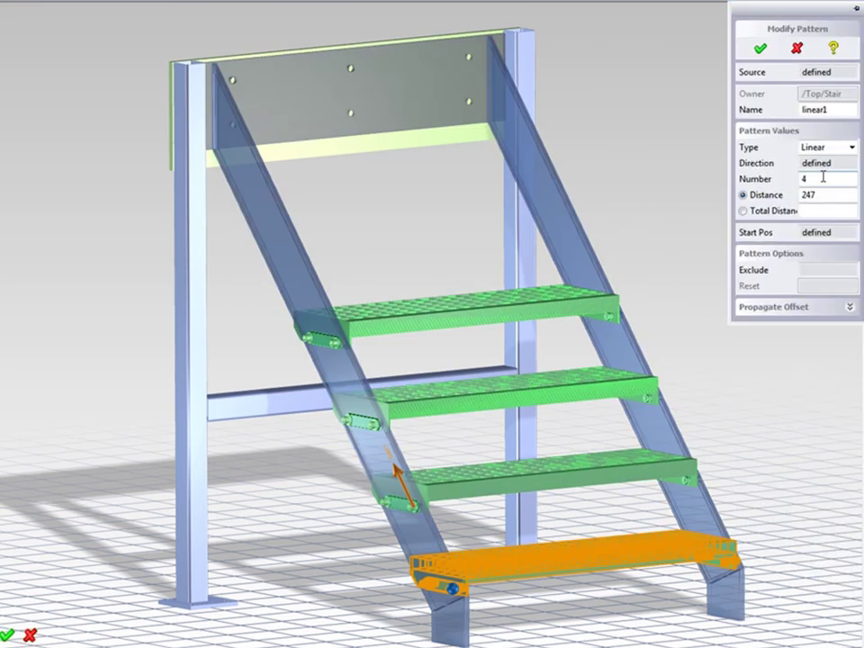
Modify the stair tread pattern to 6 instances.
{"action": "double_click", "coordinate": [801, 180]}
{"action": "type", "text": "6"}
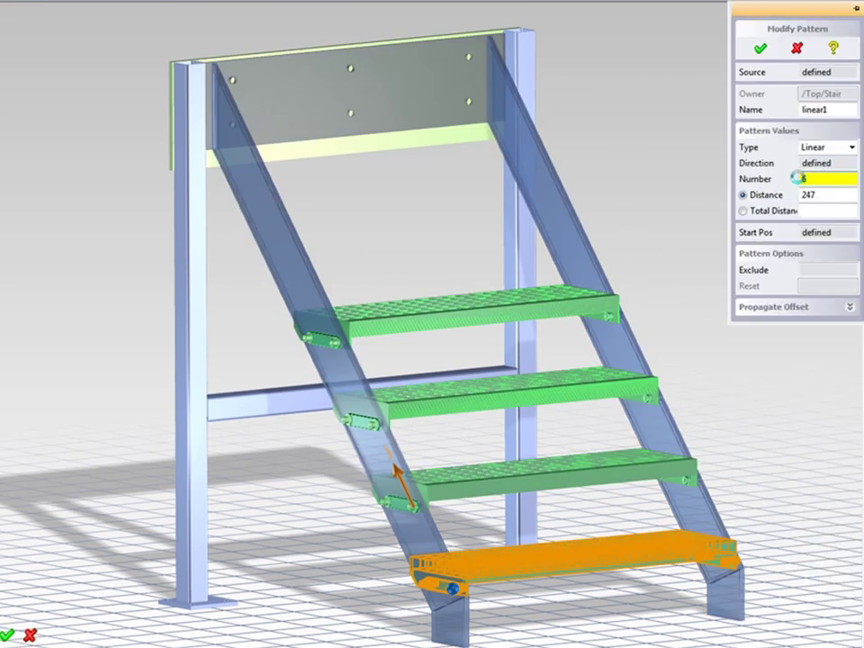
{"action": "key", "text": "Tab"}
{"action": "left_click_drag", "start_coordinate": [415, 516], "coordinate": [359, 554]}
{"action": "key", "text": "Return"}
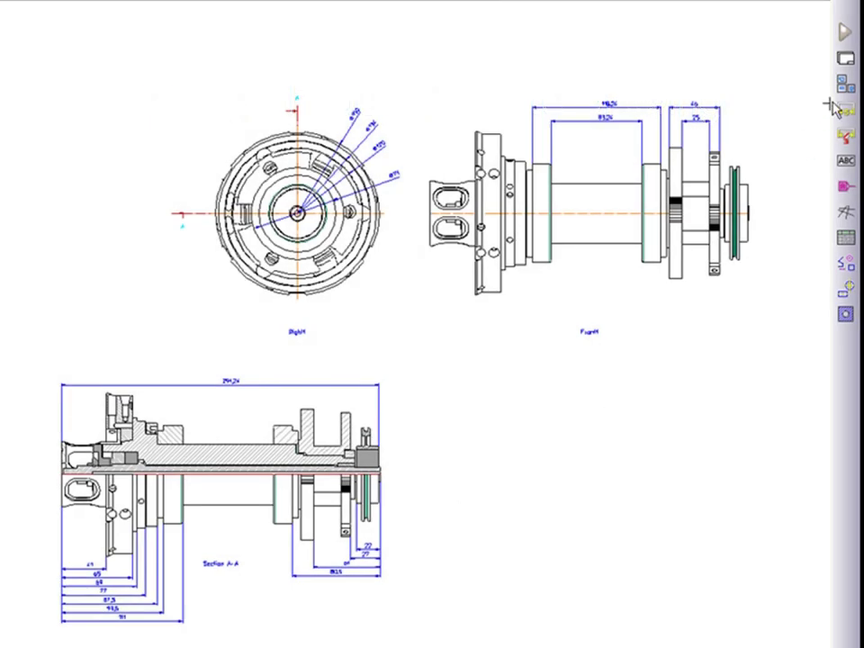
Start a dependent general view from Section A-A and apply the angled 3D viewing direction.
{"action": "left_click", "coordinate": [846, 83]}
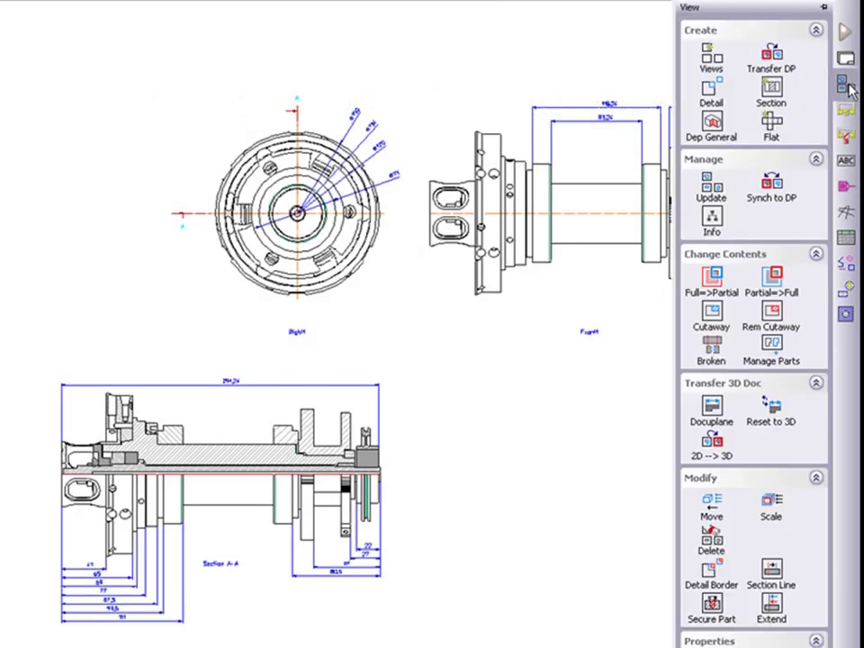
{"action": "left_click", "coordinate": [701, 124]}
{"action": "left_click", "coordinate": [297, 288]}
{"action": "right_click", "coordinate": [486, 293]}
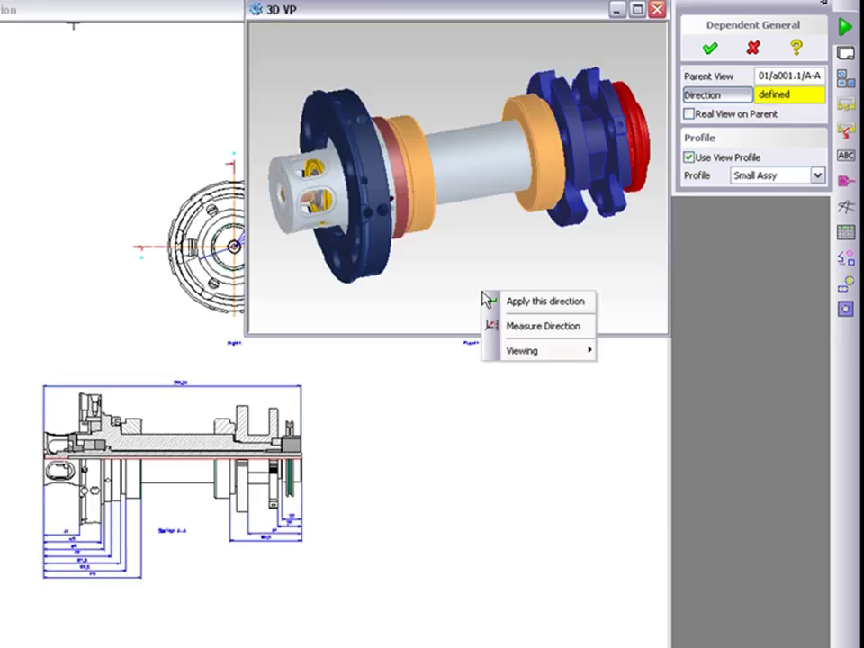
{"action": "left_click", "coordinate": [527, 302]}
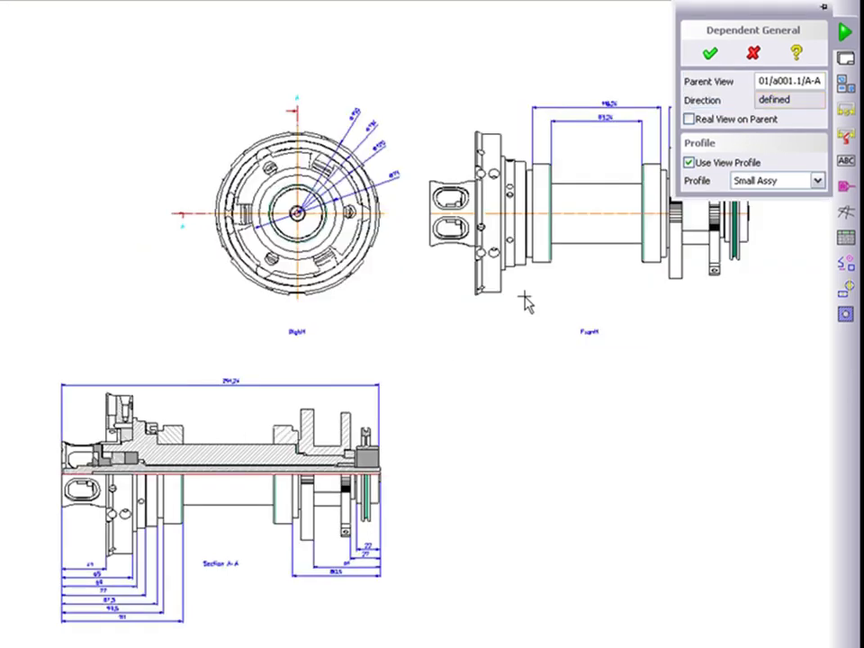
Give the dependent view the Shaded + Geometry profile and place it in the empty area beneath the front view.
{"action": "left_click", "coordinate": [819, 182]}
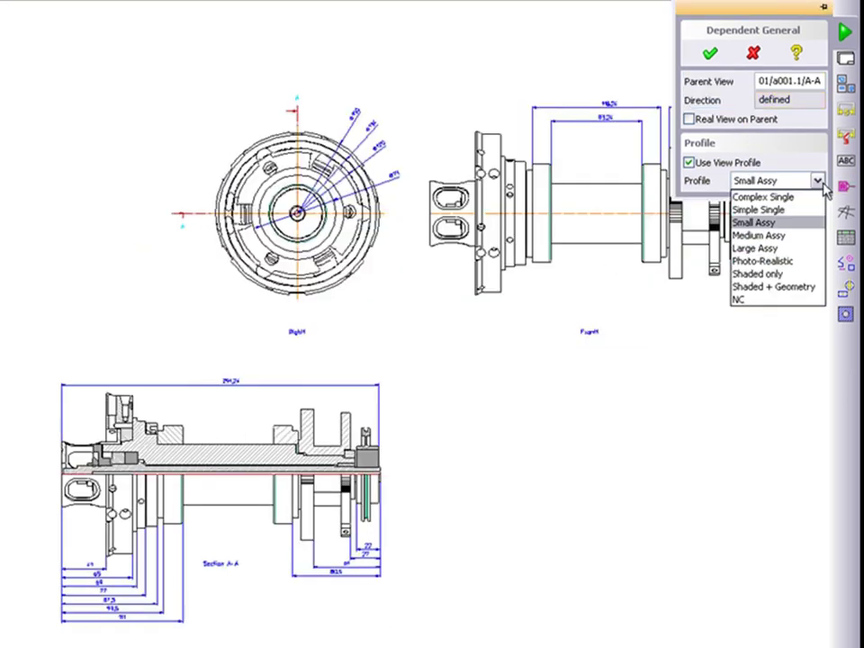
{"action": "left_click", "coordinate": [779, 288]}
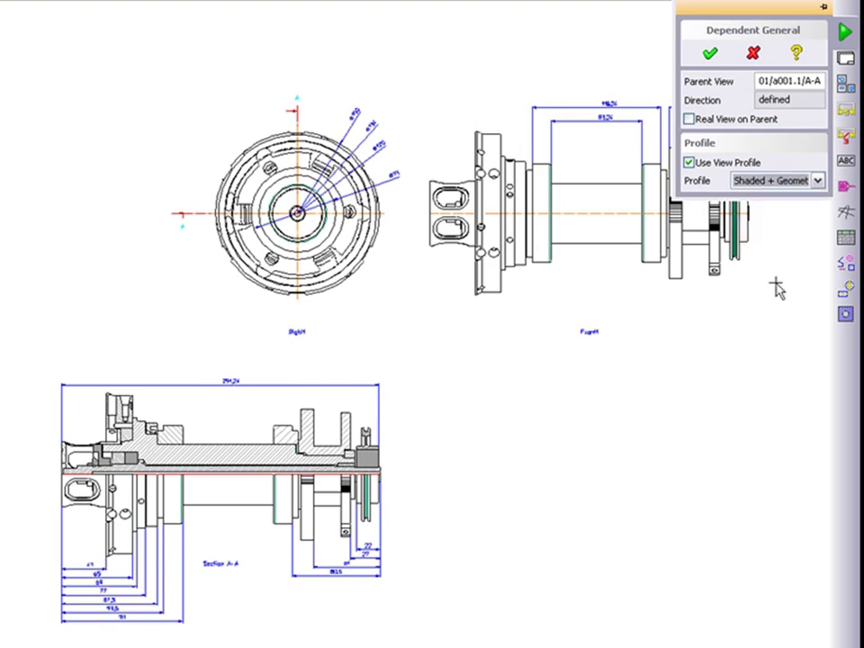
{"action": "left_click", "coordinate": [711, 56]}
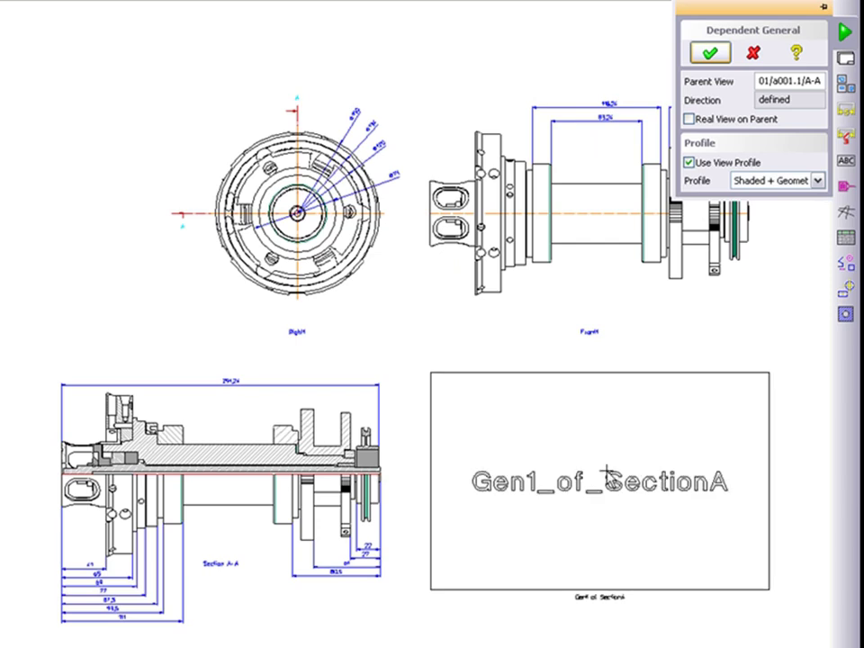
{"action": "left_click", "coordinate": [607, 473]}
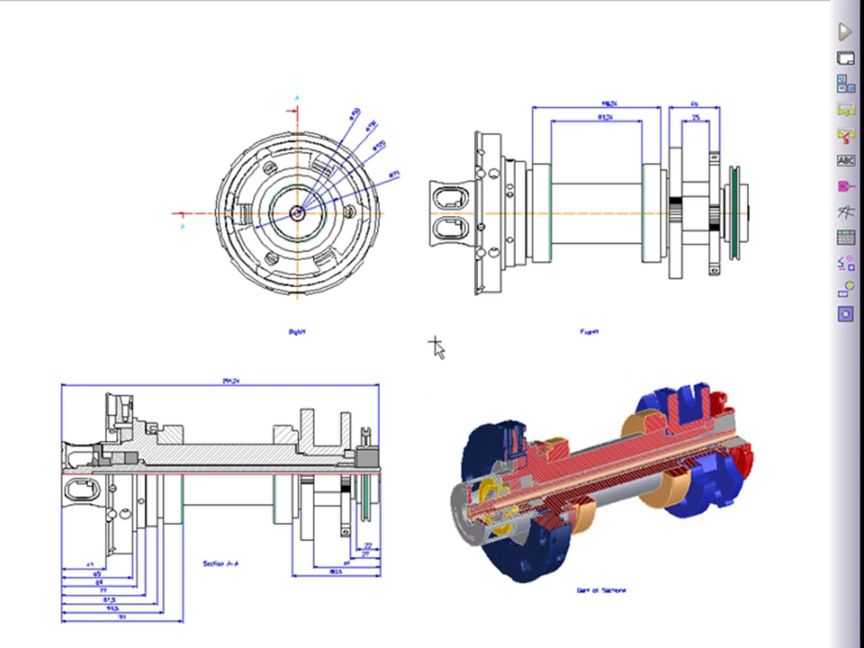
{"action": "left_click_drag", "start_coordinate": [407, 344], "coordinate": [750, 627]}
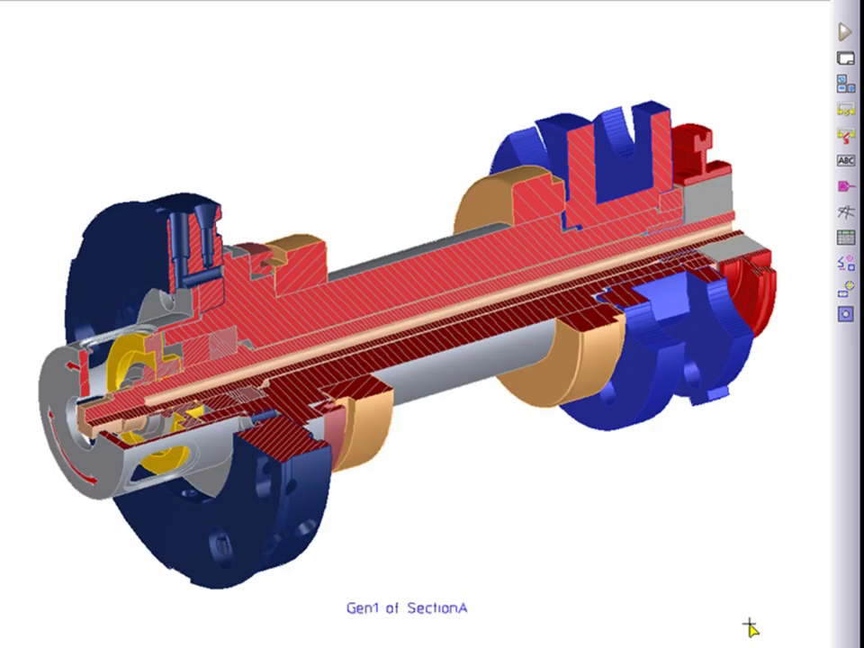